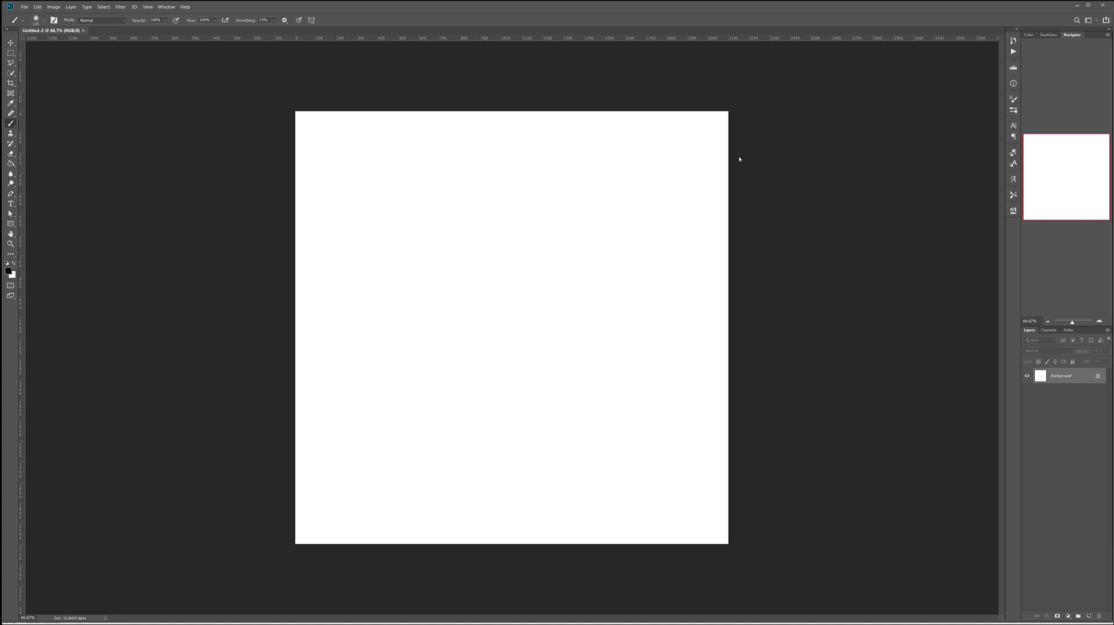
# - On a new layer, paint a thick black square outline near the canvas edges, with five separate curved strokes and a dot inside it
pyautogui.click(1088, 616)
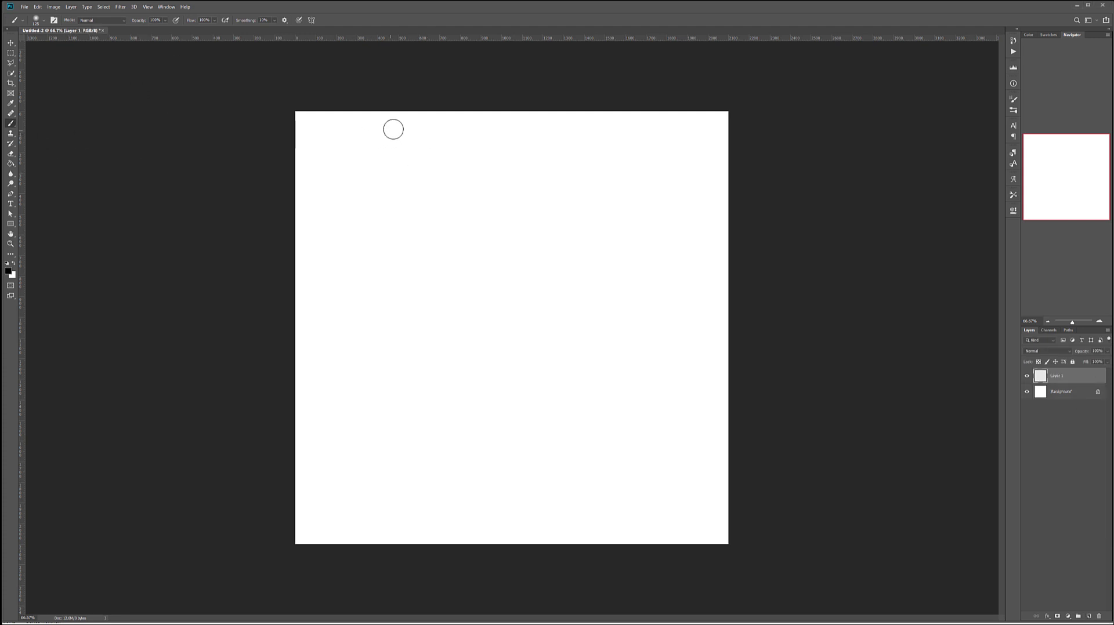
pyautogui.moveTo(393, 129)
pyautogui.mouseDown()
pyautogui.moveTo(349, 137)
pyautogui.moveTo(328, 161)
pyautogui.moveTo(321, 511)
pyautogui.moveTo(348, 523)
pyautogui.moveTo(564, 533)
pyautogui.moveTo(694, 525)
pyautogui.moveTo(714, 427)
pyautogui.moveTo(712, 170)
pyautogui.moveTo(693, 140)
pyautogui.moveTo(371, 129)
pyautogui.mouseUp()
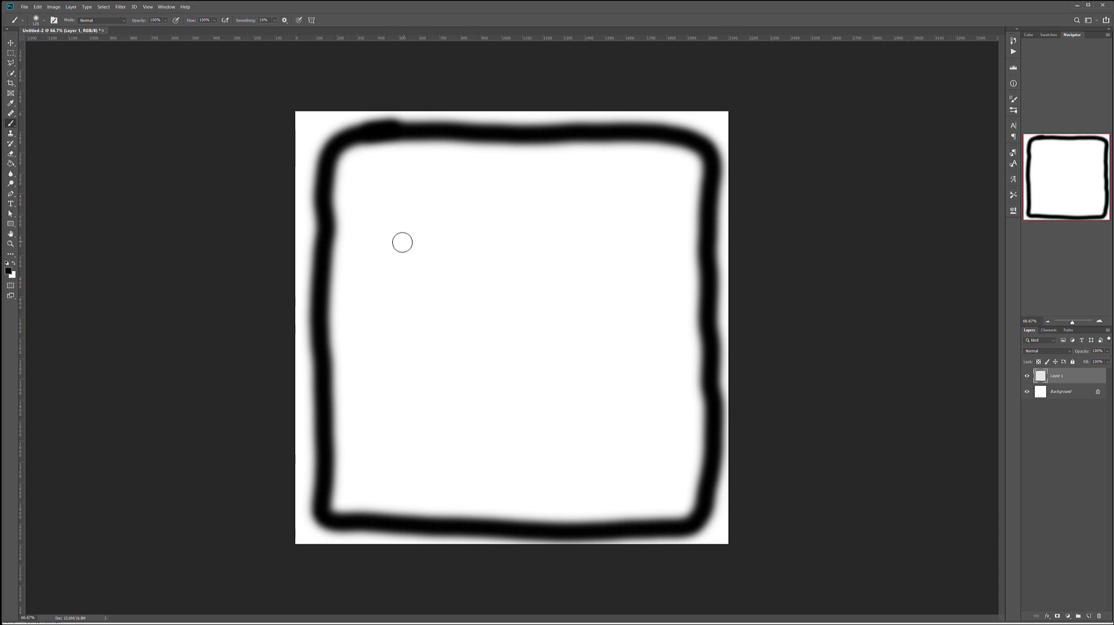
pyautogui.moveTo(384, 246)
pyautogui.mouseDown()
pyautogui.moveTo(431, 224)
pyautogui.moveTo(463, 190)
pyautogui.mouseUp()
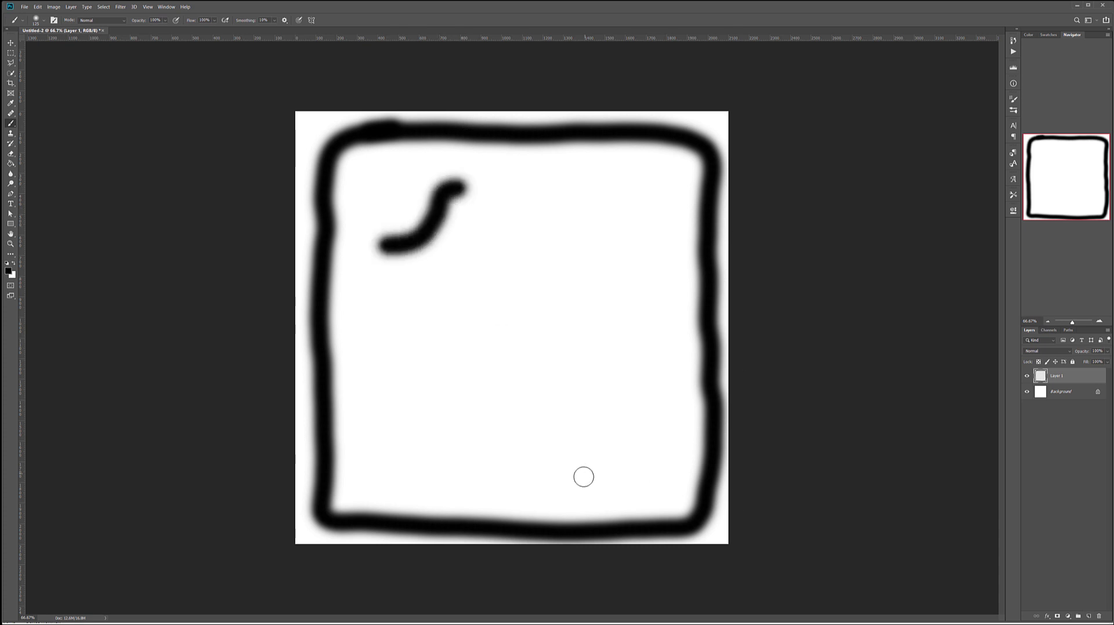
pyautogui.moveTo(586, 488)
pyautogui.mouseDown()
pyautogui.moveTo(640, 403)
pyautogui.moveTo(644, 373)
pyautogui.mouseUp()
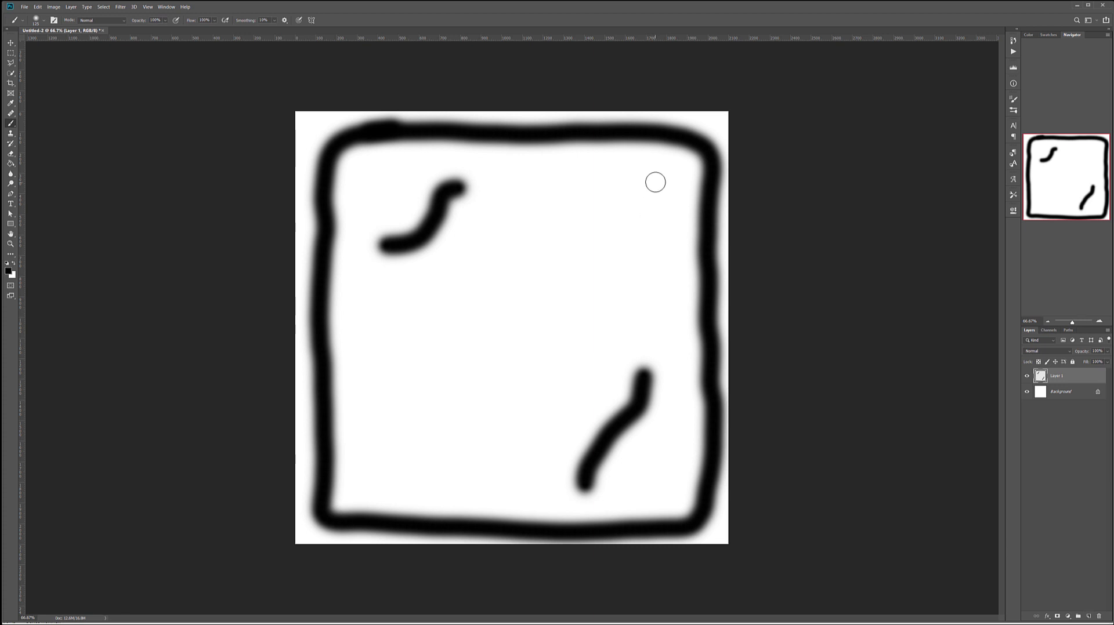
pyautogui.moveTo(651, 184)
pyautogui.mouseDown()
pyautogui.moveTo(592, 214)
pyautogui.moveTo(554, 253)
pyautogui.mouseUp()
pyautogui.moveTo(362, 416)
pyautogui.mouseDown()
pyautogui.moveTo(403, 374)
pyautogui.moveTo(465, 418)
pyautogui.moveTo(439, 465)
pyautogui.moveTo(410, 473)
pyautogui.mouseUp()
pyautogui.moveTo(428, 290)
pyautogui.mouseDown()
pyautogui.moveTo(467, 293)
pyautogui.moveTo(492, 336)
pyautogui.moveTo(521, 342)
pyautogui.moveTo(558, 331)
pyautogui.moveTo(620, 271)
pyautogui.mouseUp()
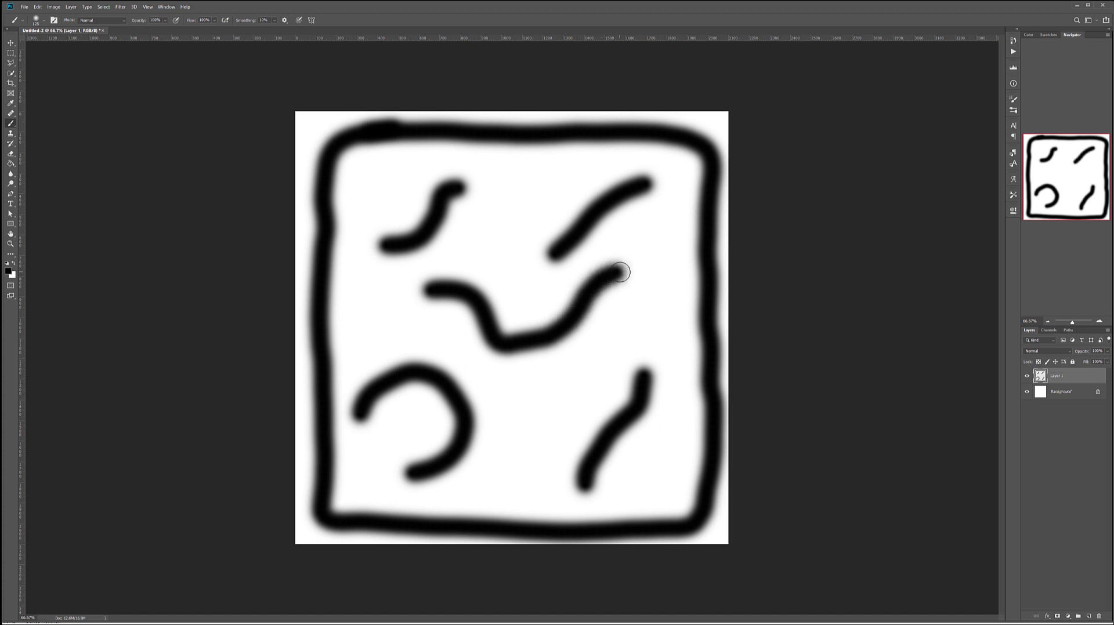
pyautogui.click(534, 416)
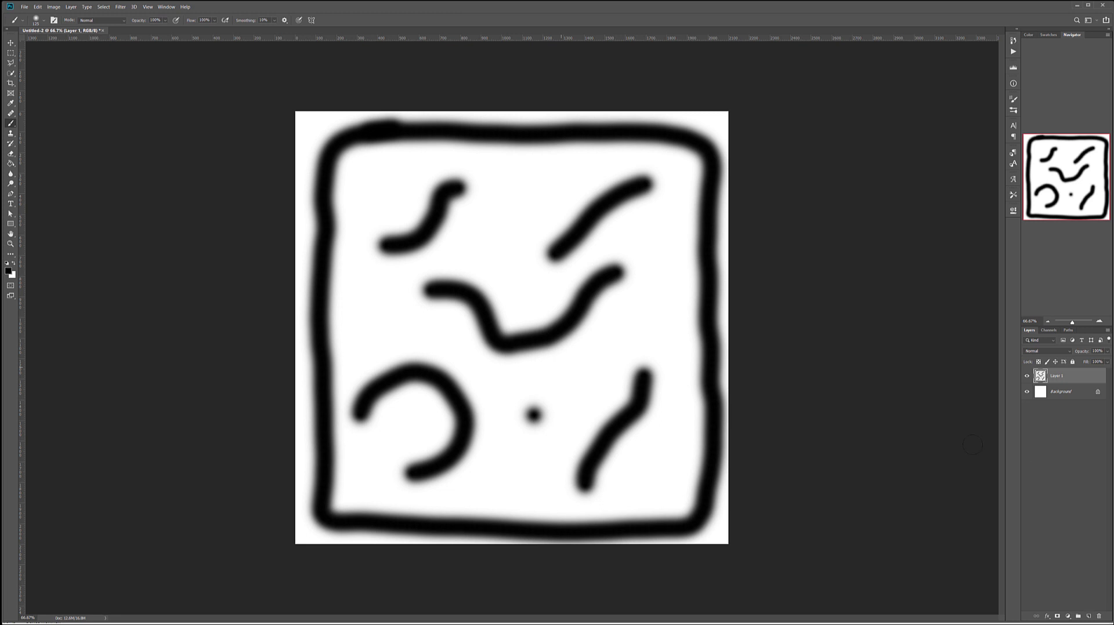
# - Add an Invert adjustment layer above the painted layer so the map shows white lines on black, and close its properties
pyautogui.click(1068, 616)
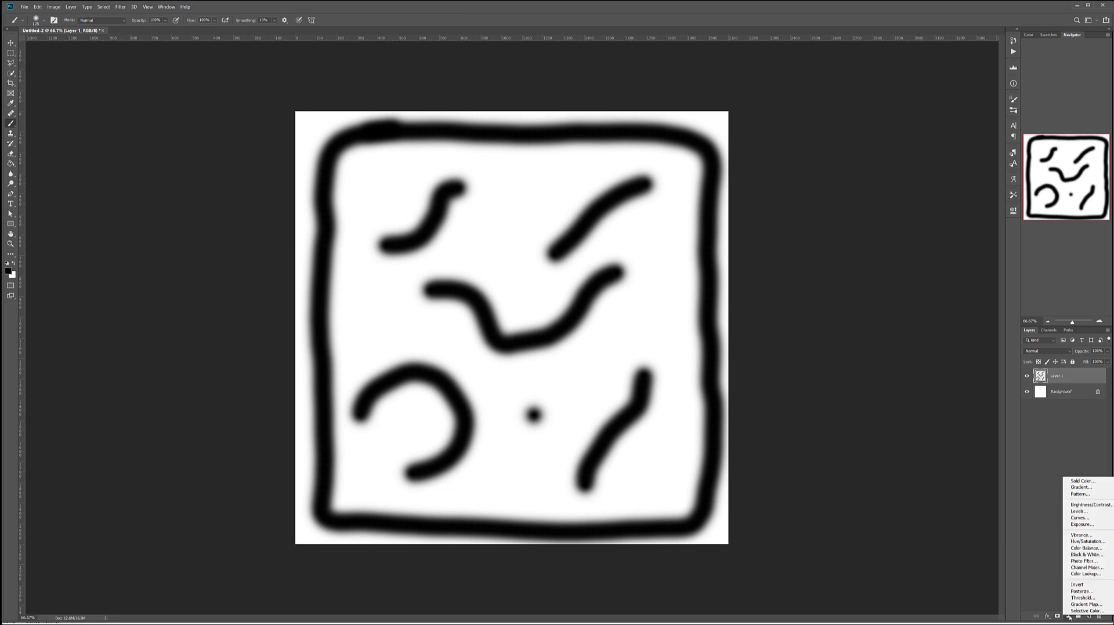
pyautogui.click(1093, 585)
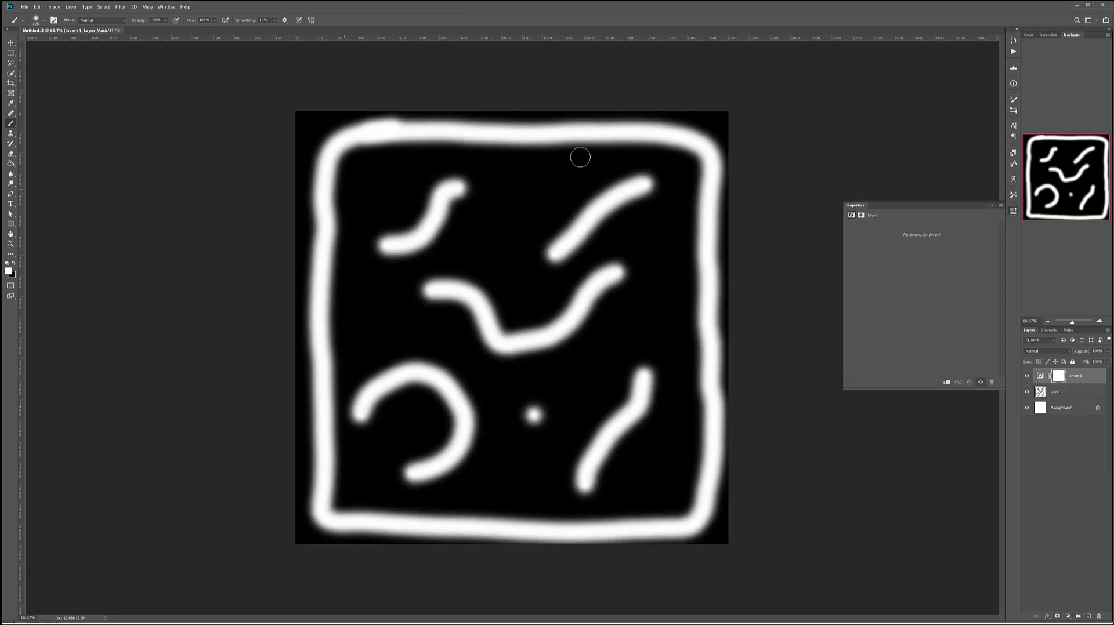
pyautogui.click(993, 213)
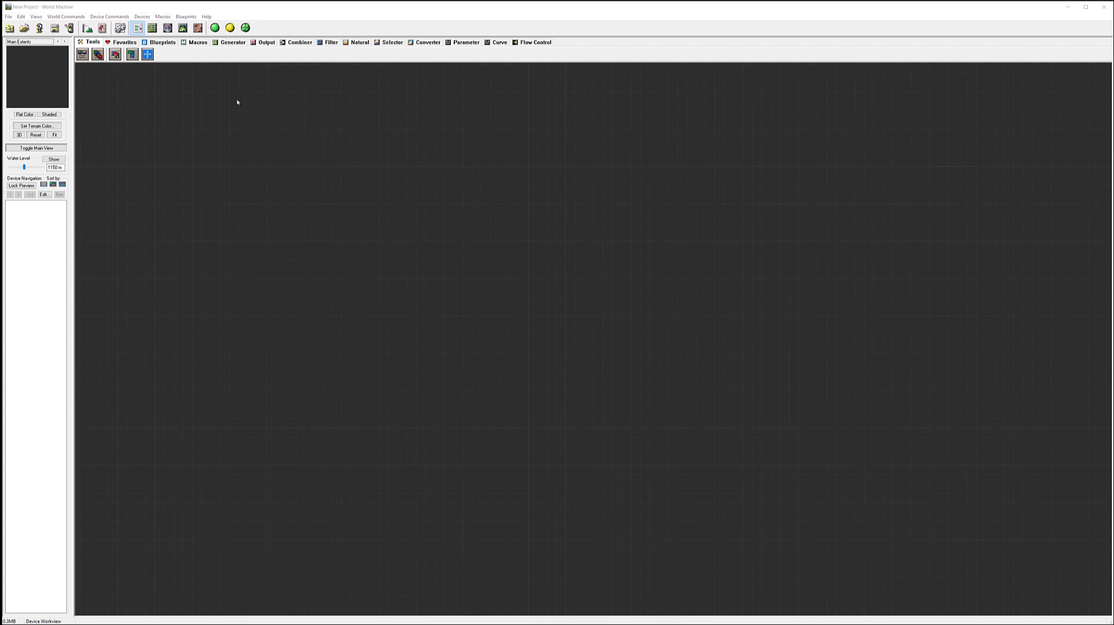
# - Switch to World Machine and place a File Input generator device in the empty device workview
pyautogui.click(231, 43)
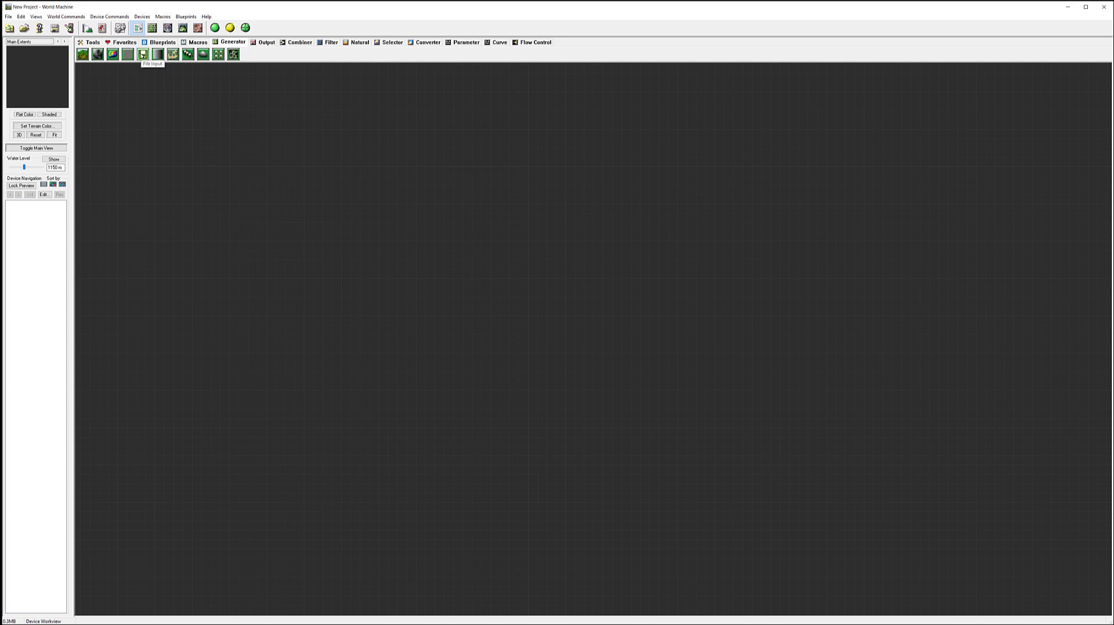
pyautogui.click(143, 55)
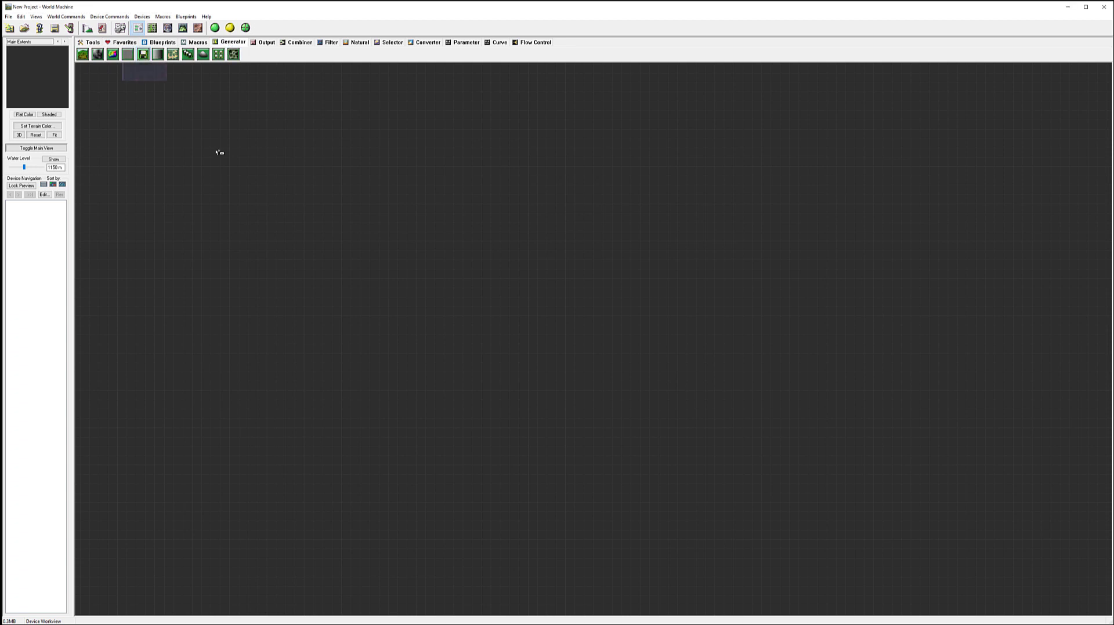
pyautogui.click(347, 255)
pyautogui.click(362, 258)
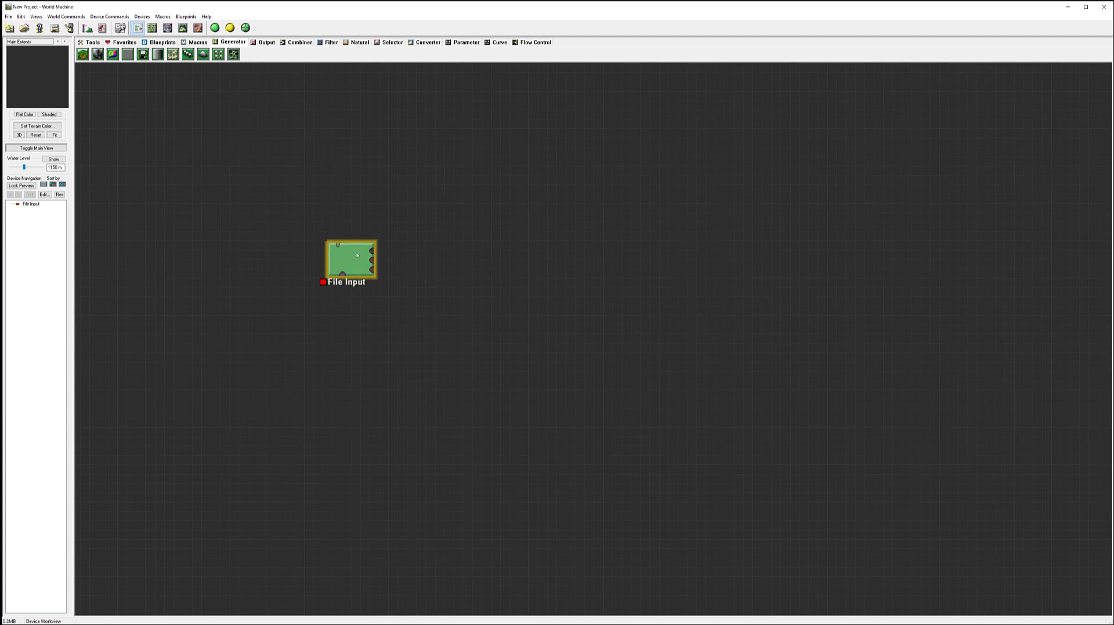
# - Load map-outline.tif from the WorldMachine-for-Games folder into the File Input device and accept its settings
pyautogui.doubleClick(357, 255)
pyautogui.moveTo(595, 240); pyautogui.dragTo(561, 185)
pyautogui.click(443, 204)
pyautogui.press('Return')
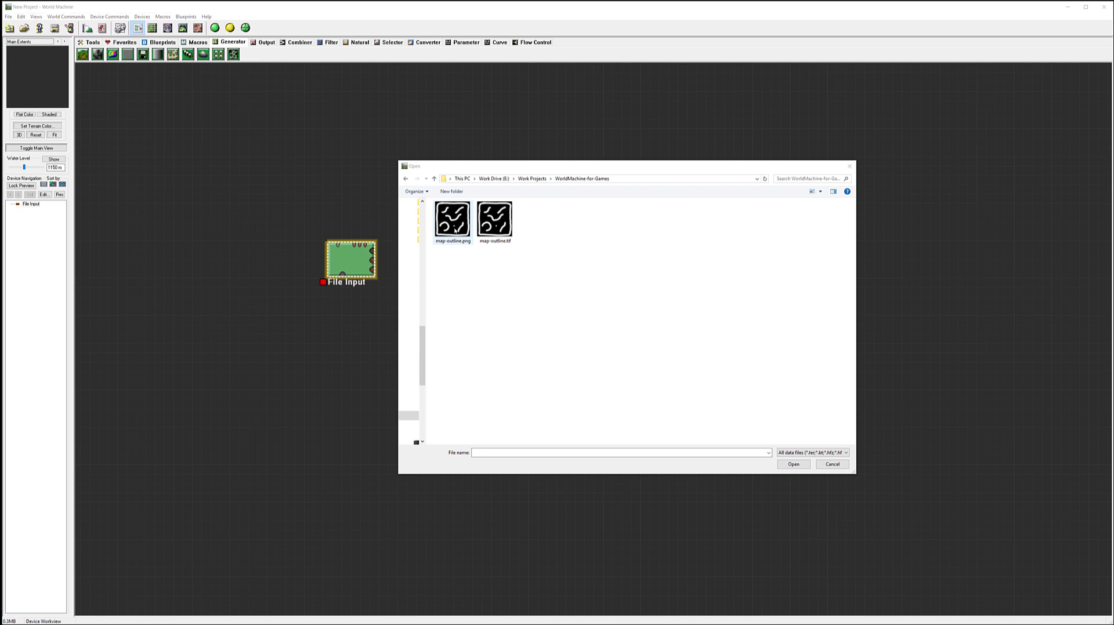
pyautogui.click(475, 220)
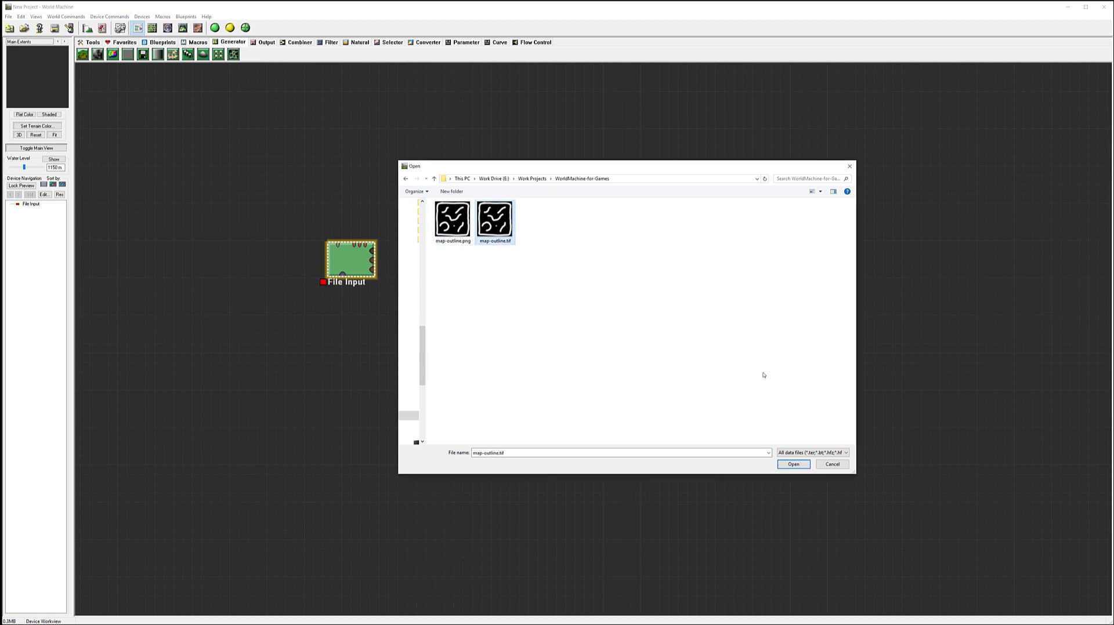
pyautogui.click(793, 464)
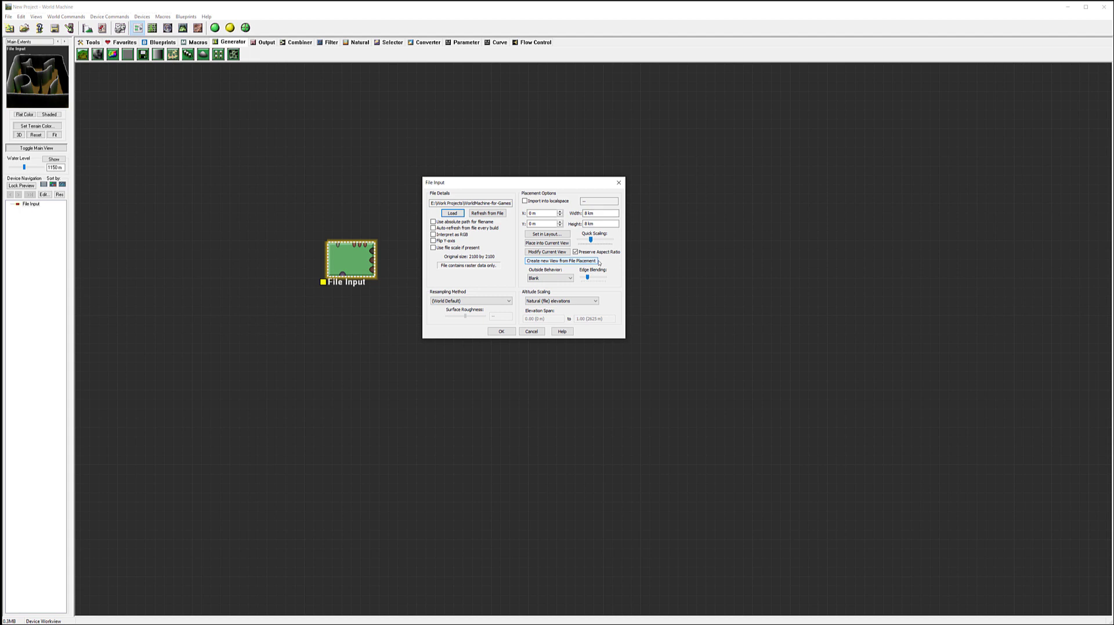
pyautogui.click(500, 332)
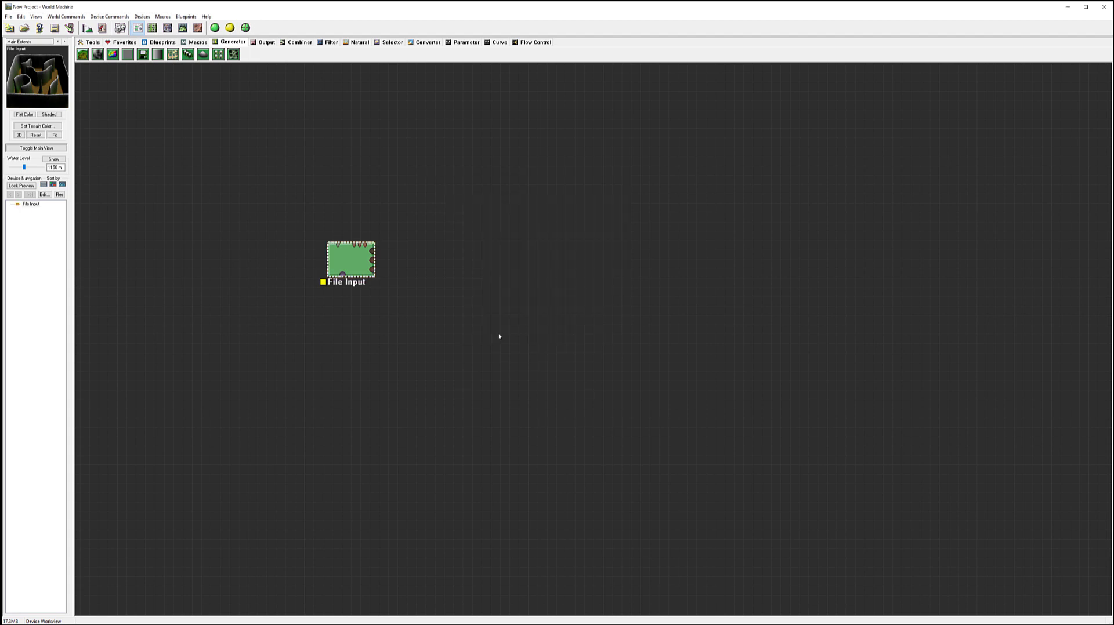
# - Enable auto-refresh from file on every build for the File Input device and move the device slightly up and to the left
pyautogui.doubleClick(349, 271)
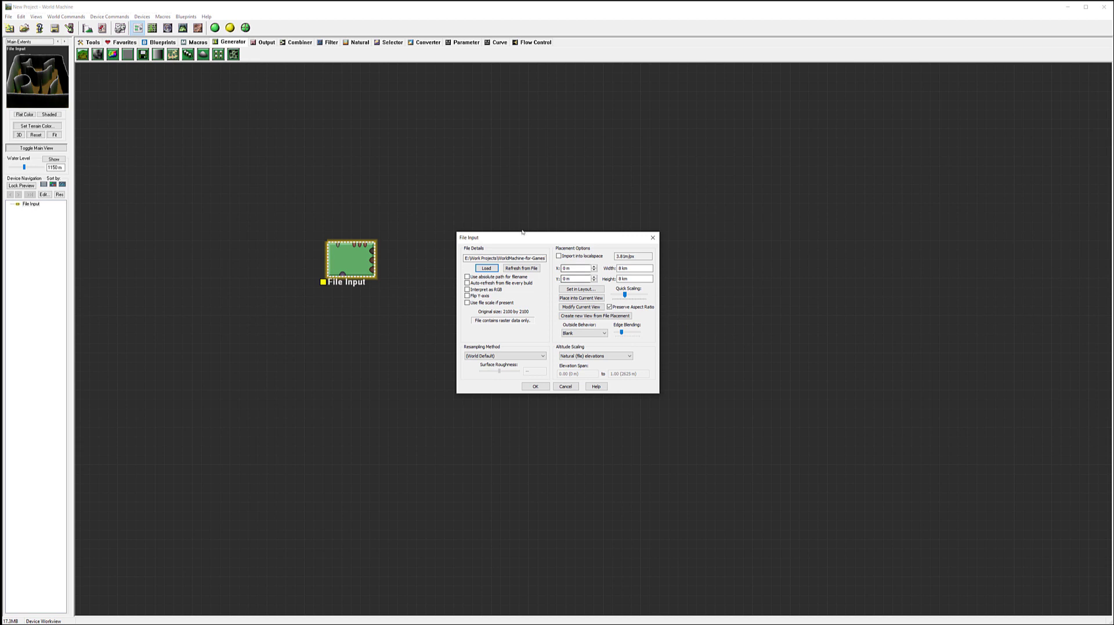
pyautogui.click(466, 283)
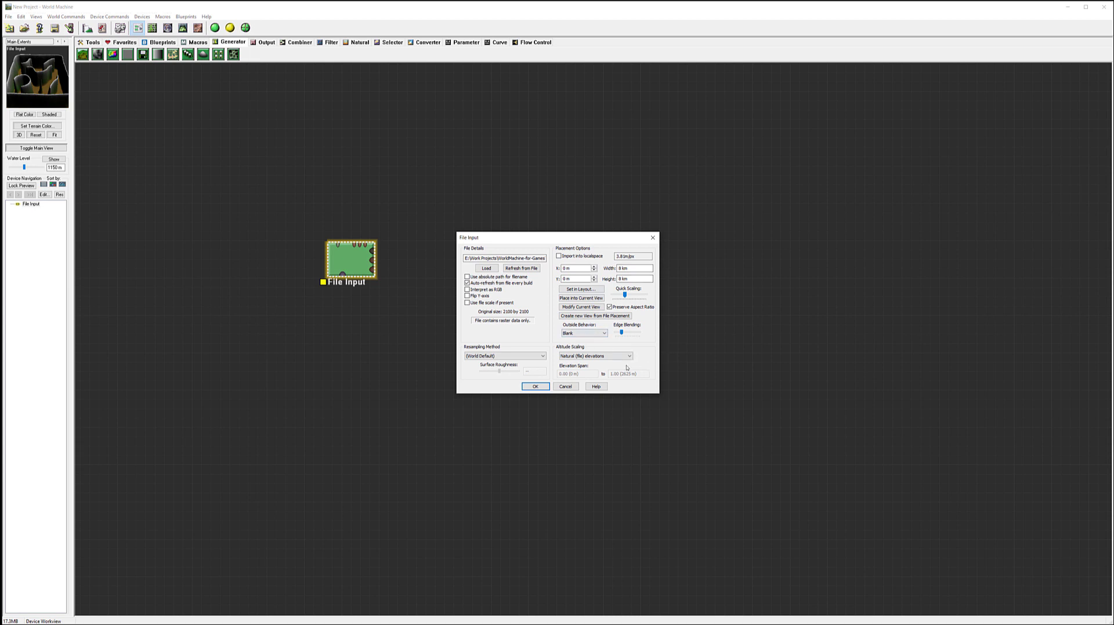
pyautogui.click(535, 387)
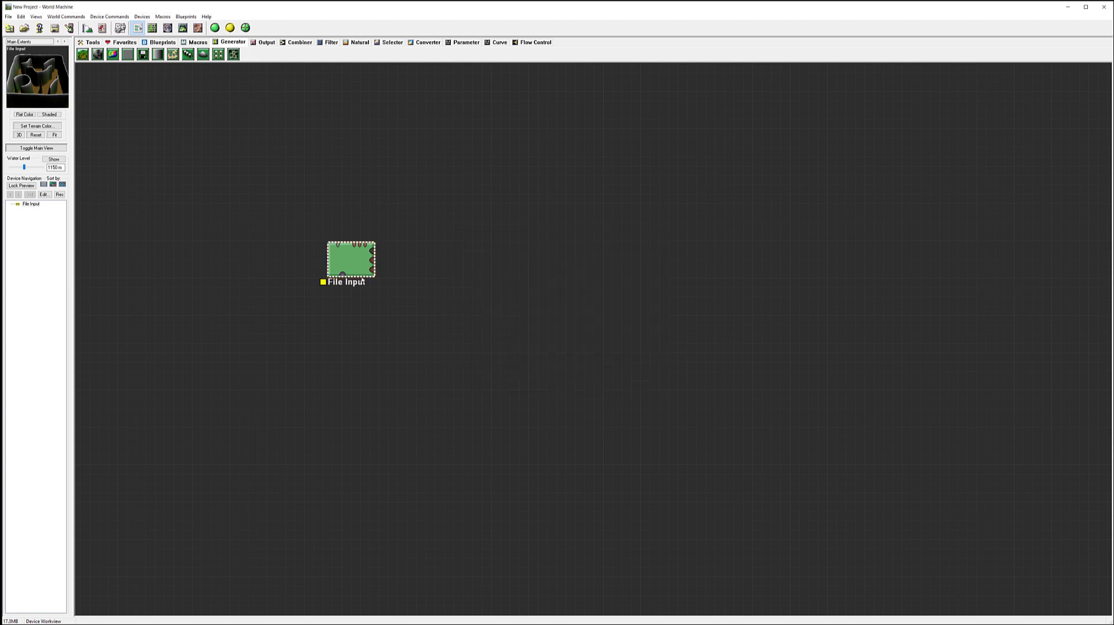
pyautogui.moveTo(357, 263); pyautogui.dragTo(320, 225)
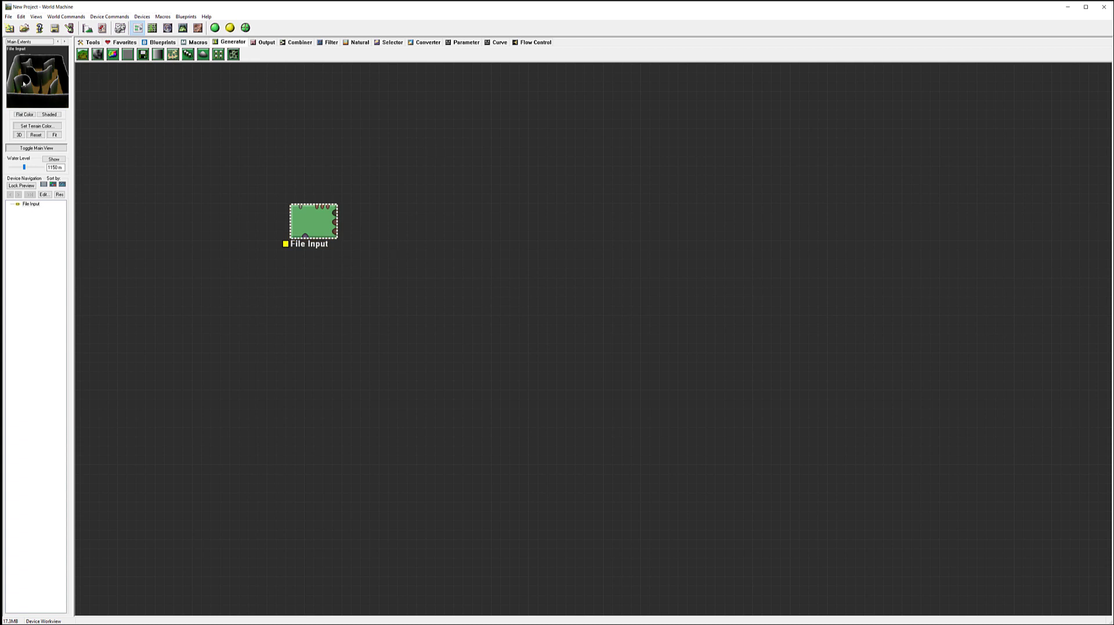
# - Inspect the imported outline's terrain in the 3D view from several angles and return to the device workview
pyautogui.moveTo(25, 85); pyautogui.dragTo(19, 88)
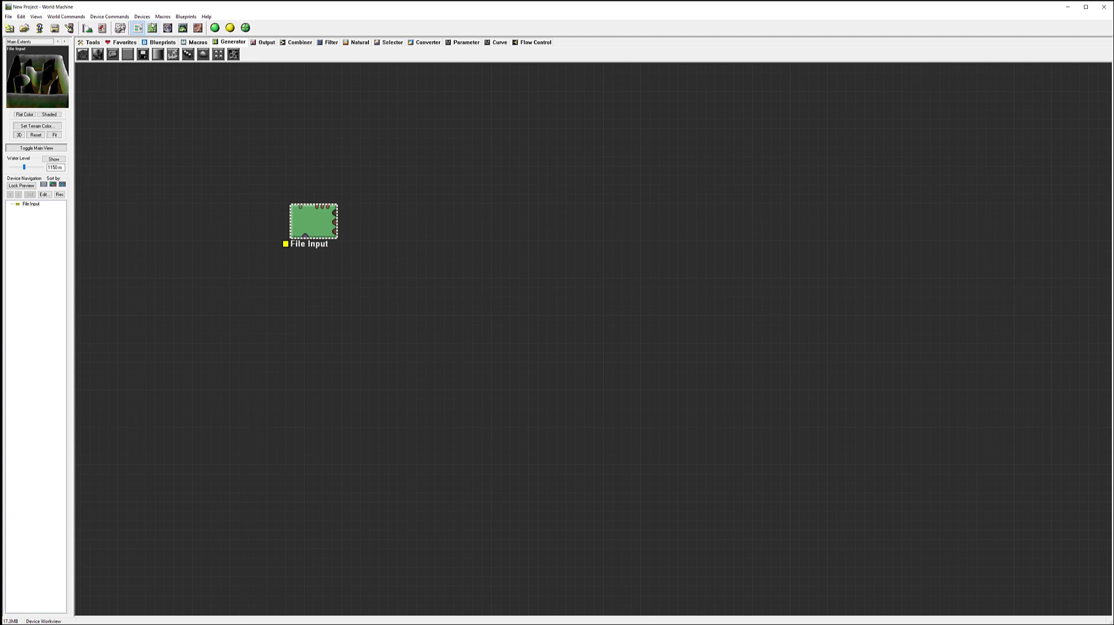
pyautogui.click(152, 28)
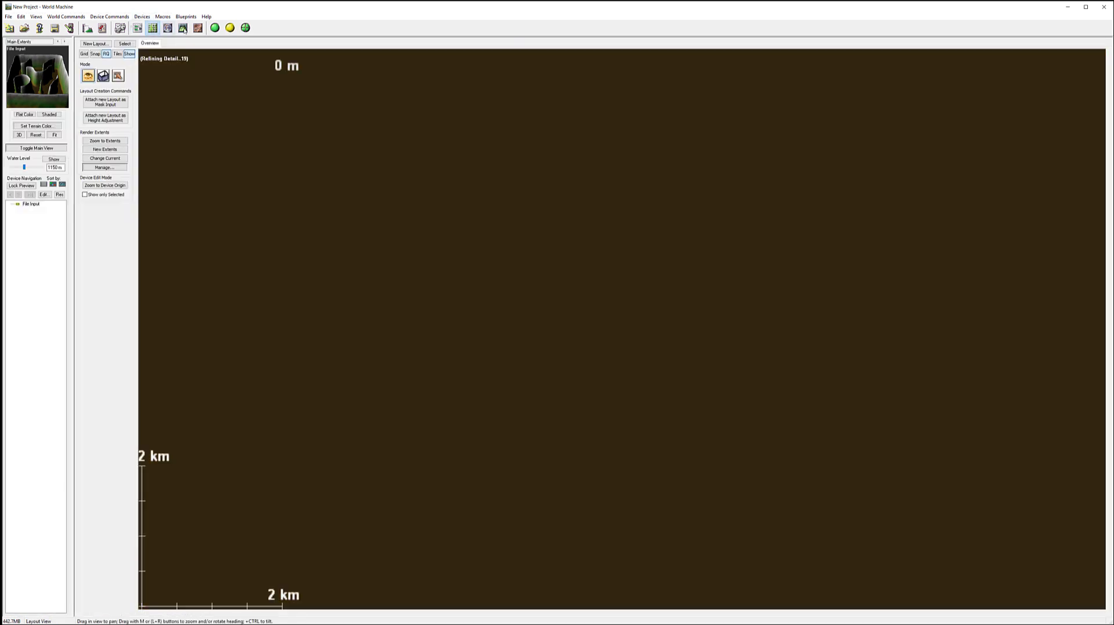
pyautogui.click(183, 27)
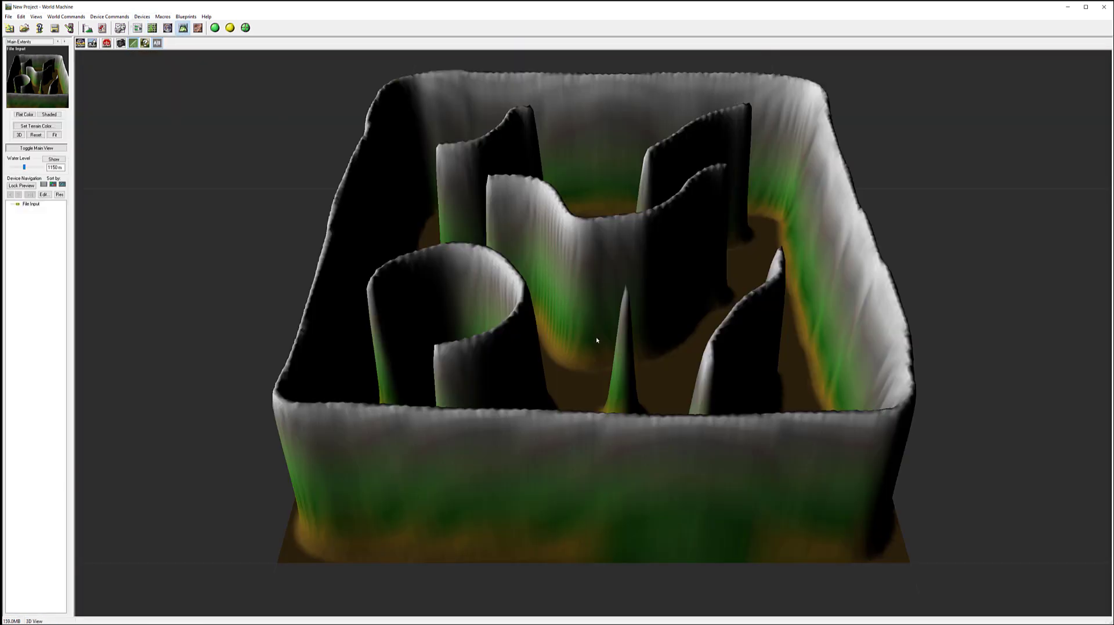
pyautogui.moveTo(616, 350); pyautogui.dragTo(832, 118)
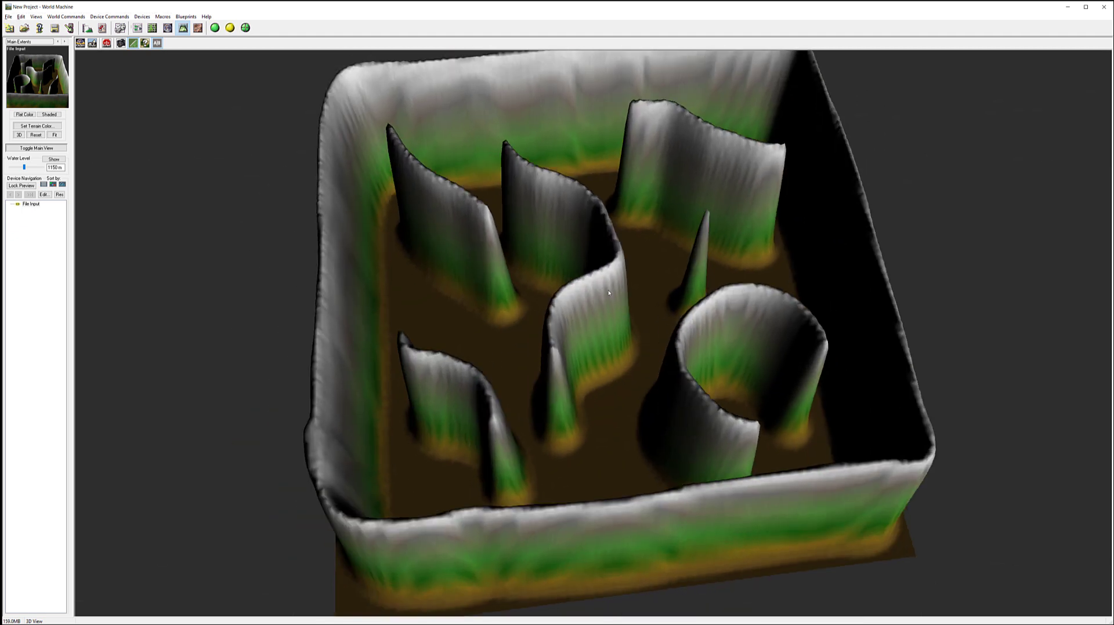
pyautogui.moveTo(610, 280); pyautogui.dragTo(460, 281)
pyautogui.click(138, 28)
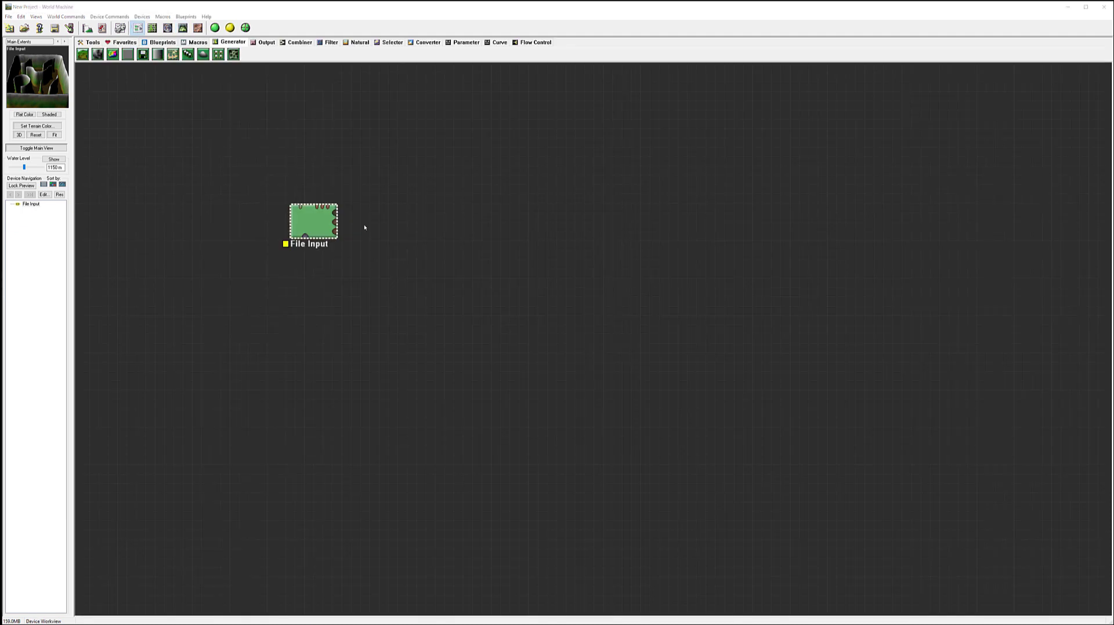
# - Add an Advanced Perlin device beside File Input and connect File Input's first output to its uppermost side input and its mask input
pyautogui.click(83, 54)
pyautogui.click(463, 222)
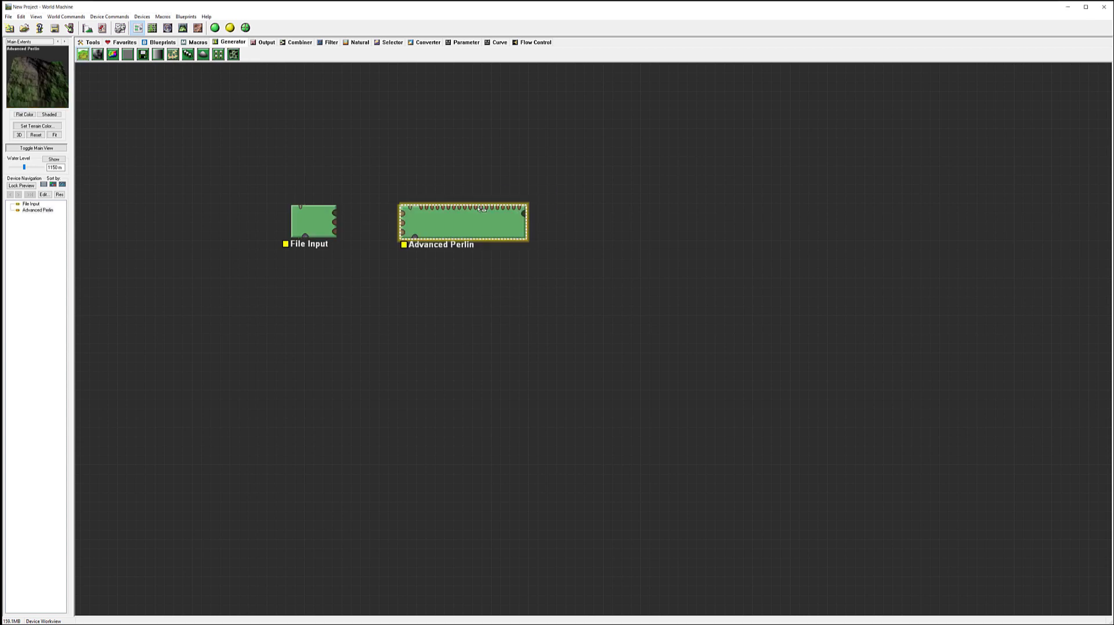
pyautogui.moveTo(335, 216); pyautogui.dragTo(406, 215)
pyautogui.click(418, 224)
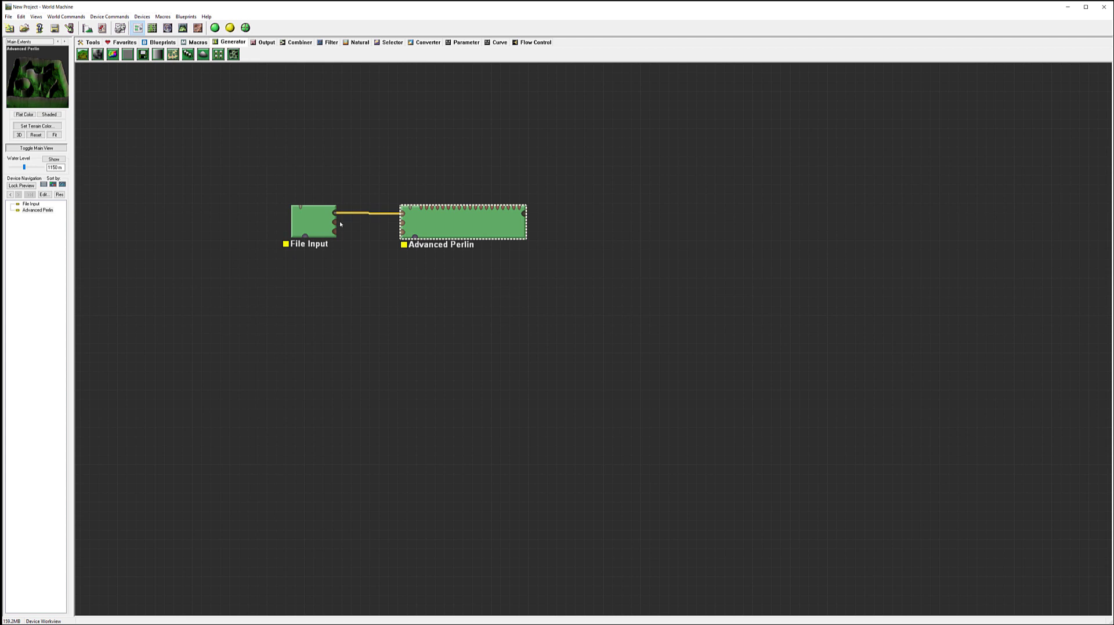
pyautogui.moveTo(337, 215); pyautogui.dragTo(416, 237)
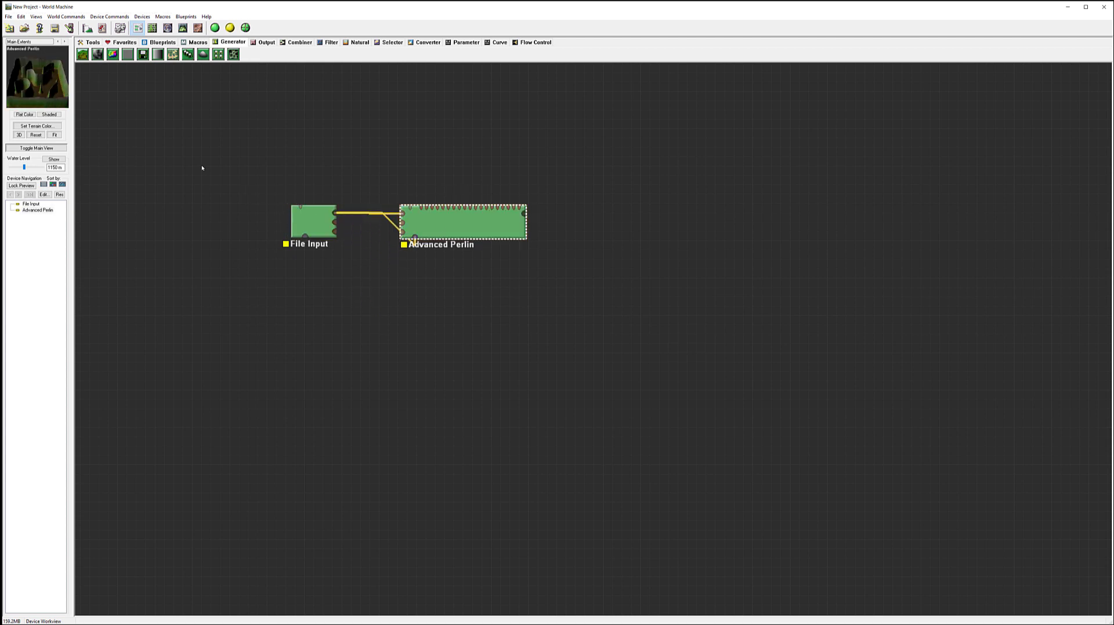
# - Examine the Advanced Perlin terrain in 3D from different sides and return to the device workview
pyautogui.click(183, 28)
pyautogui.moveTo(684, 371); pyautogui.dragTo(428, 250)
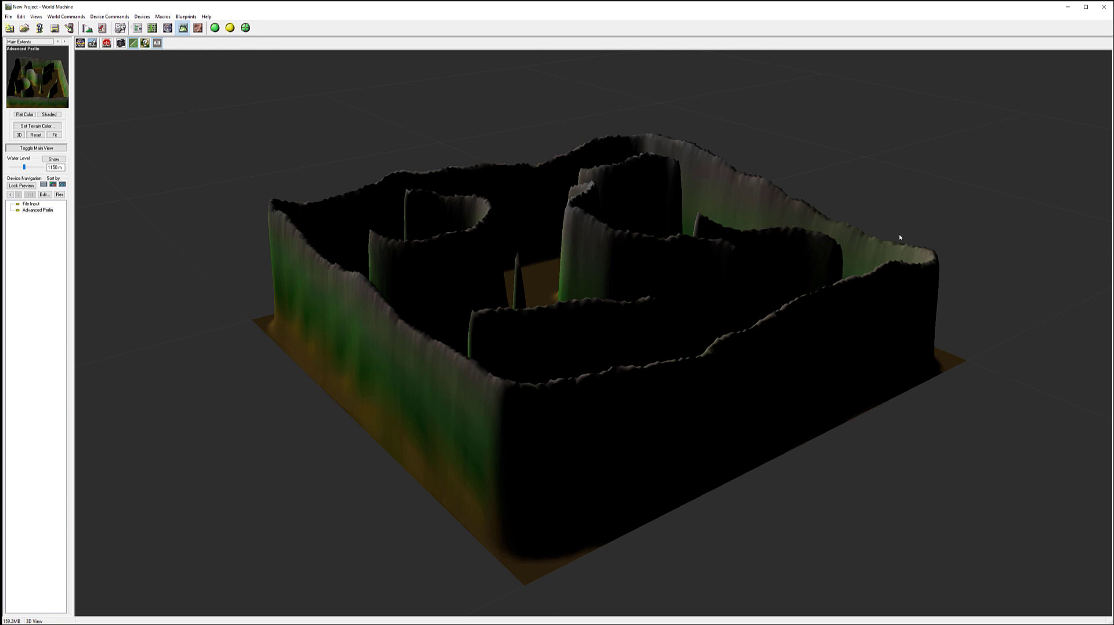
pyautogui.moveTo(383, 313); pyautogui.dragTo(633, 349)
pyautogui.click(138, 28)
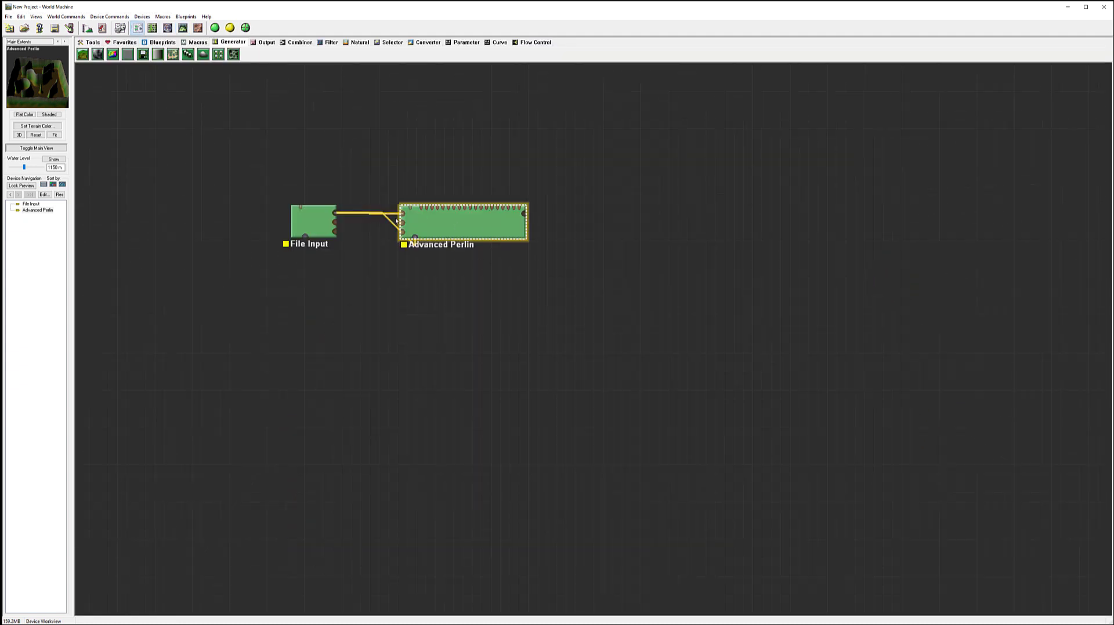
# - Spread the two devices apart, place a Clamp filter between and below them, and connect File Input's first output to the Clamp's input
pyautogui.moveTo(318, 221); pyautogui.dragTo(272, 230)
pyautogui.moveTo(481, 222); pyautogui.dragTo(630, 183)
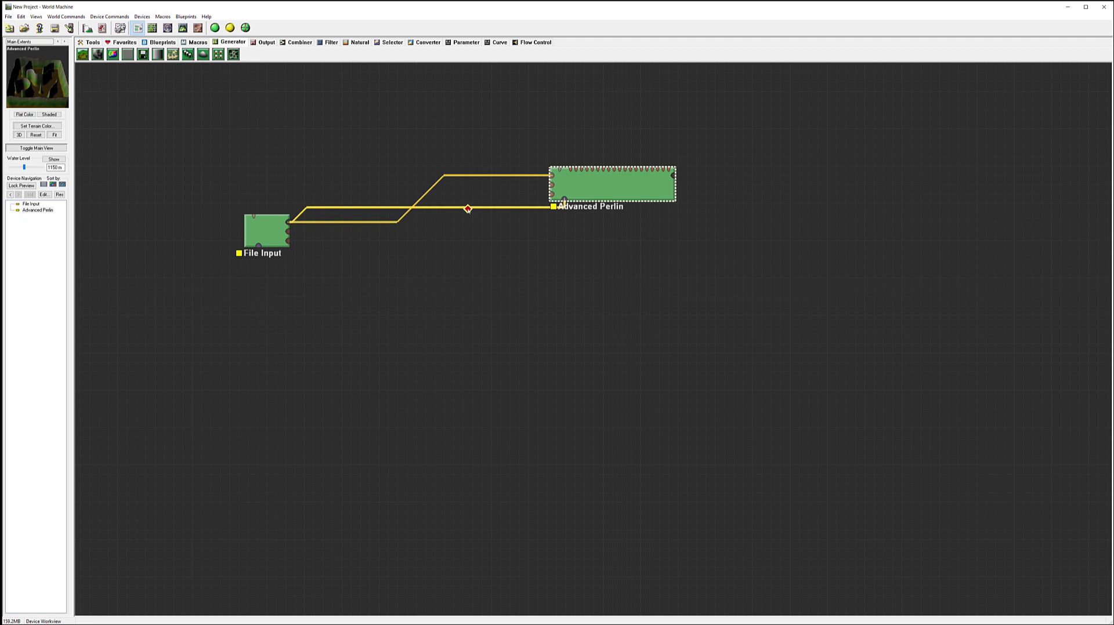
pyautogui.click(329, 43)
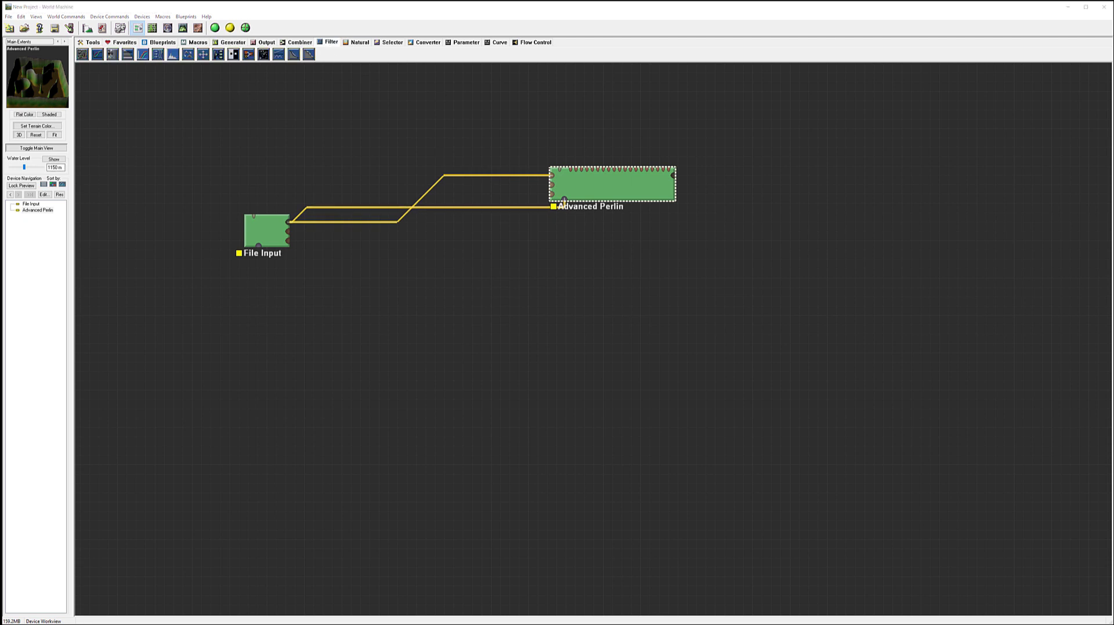
pyautogui.click(128, 54)
pyautogui.click(463, 262)
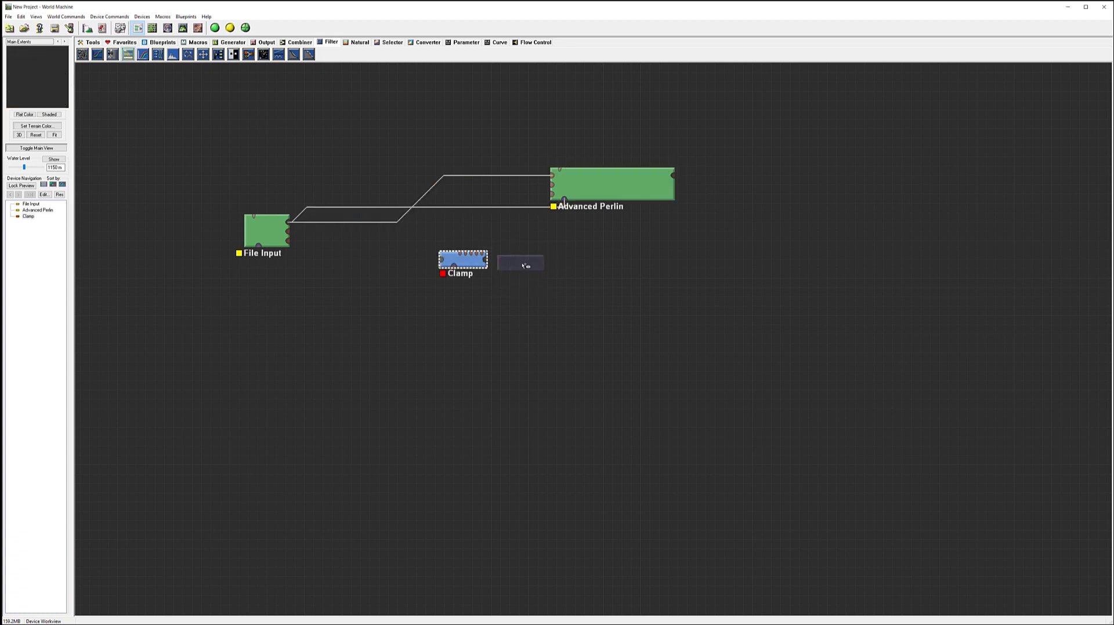
pyautogui.moveTo(289, 222); pyautogui.dragTo(442, 260)
# - Try Clamp upper height limits around 1076.25 m, test the Expand and Clip clamp styles, and accept the settings
pyautogui.doubleClick(470, 263)
pyautogui.moveTo(546, 287); pyautogui.dragTo(545, 312)
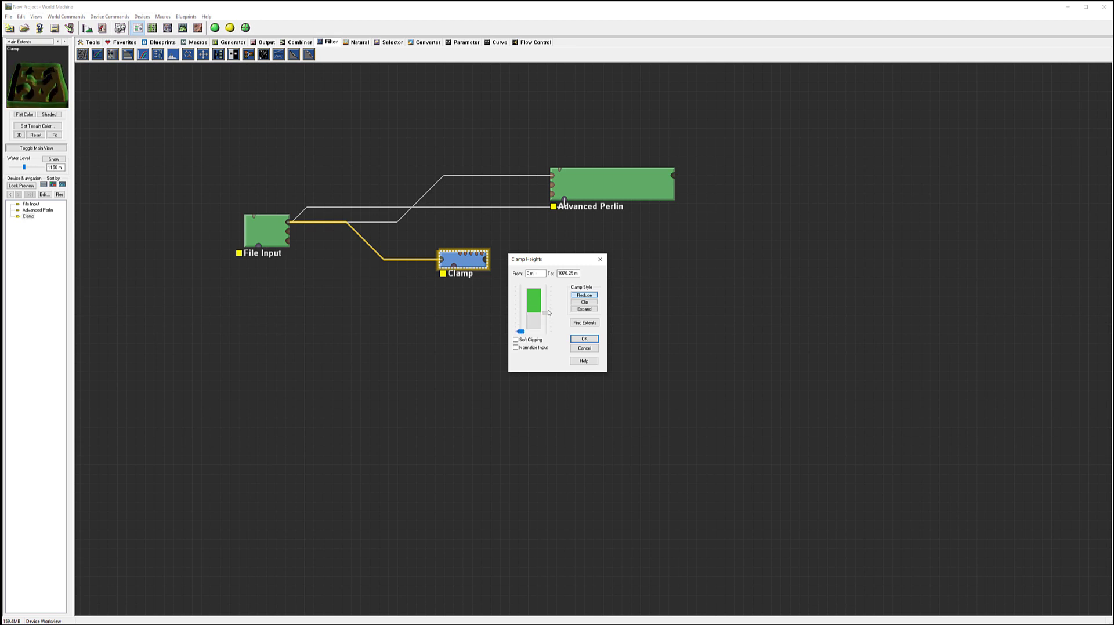
pyautogui.moveTo(547, 315); pyautogui.dragTo(546, 313)
pyautogui.moveTo(547, 312); pyautogui.dragTo(555, 310)
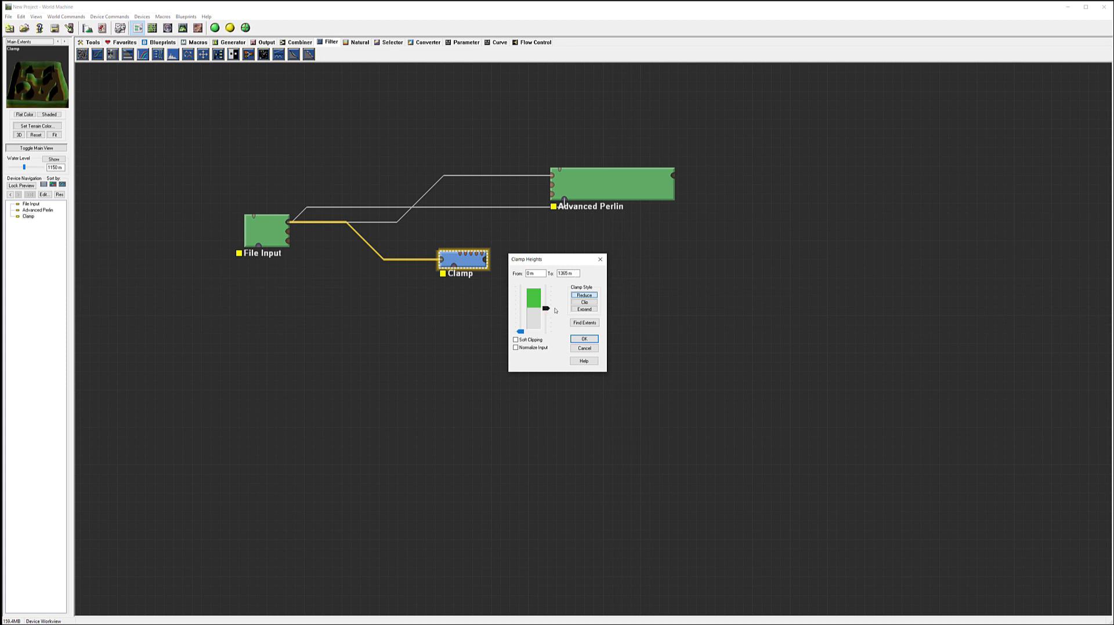
pyautogui.click(587, 311)
pyautogui.click(586, 303)
pyautogui.moveTo(545, 309); pyautogui.dragTo(545, 310)
pyautogui.click(515, 348)
pyautogui.moveTo(547, 312); pyautogui.dragTo(546, 314)
pyautogui.click(584, 339)
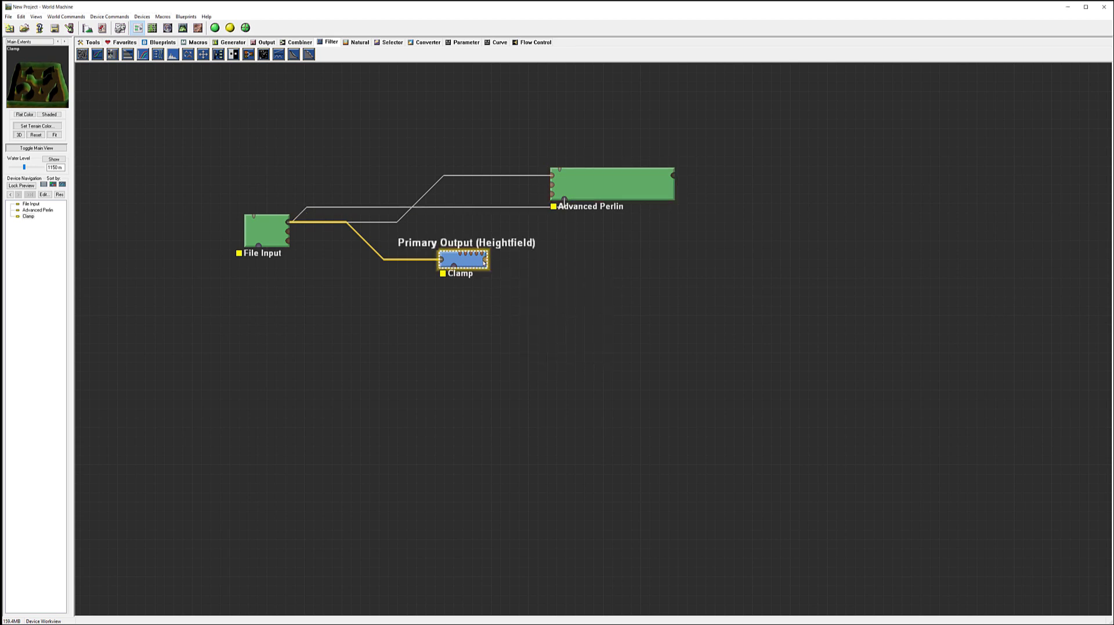
# - Connect the Clamp's output to Advanced Perlin's mask input, and inspect the resulting terrain in 3D before returning to the device workview
pyautogui.moveTo(486, 259); pyautogui.dragTo(564, 200)
pyautogui.click(564, 200)
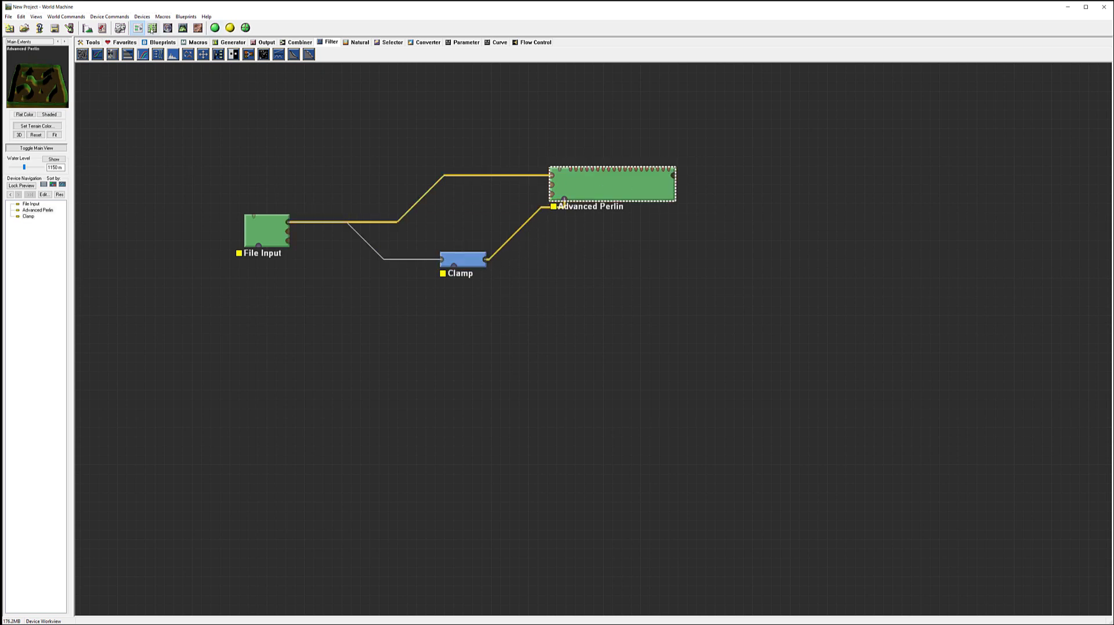
pyautogui.click(183, 28)
pyautogui.moveTo(614, 303); pyautogui.dragTo(558, 367)
pyautogui.moveTo(679, 297); pyautogui.dragTo(578, 317)
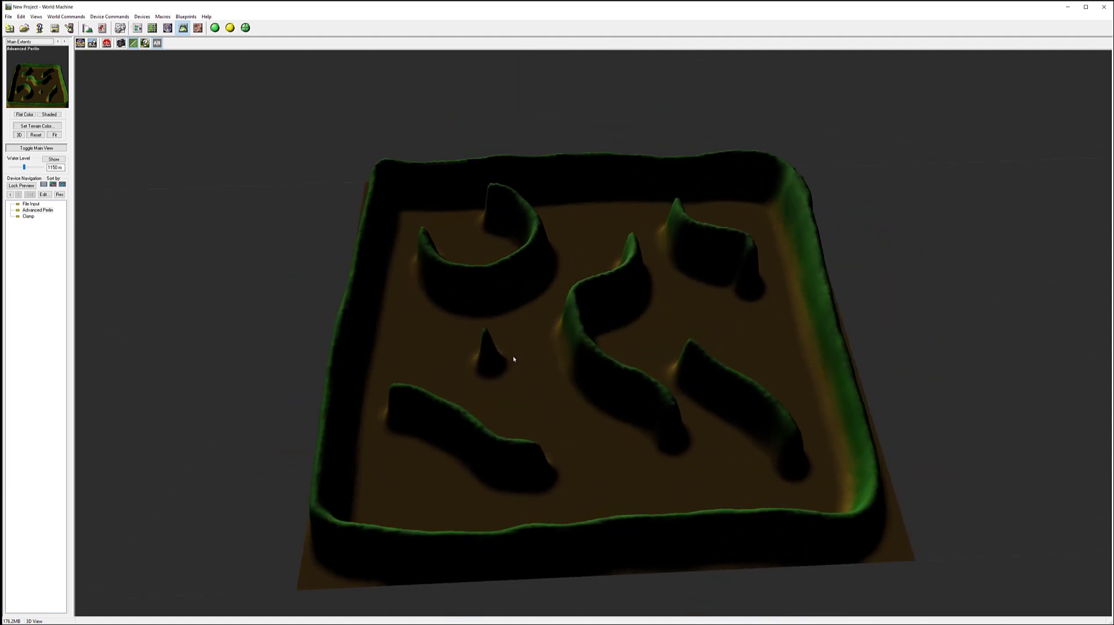
pyautogui.moveTo(608, 308)
pyautogui.mouseDown()
pyautogui.moveTo(540, 303)
pyautogui.moveTo(566, 316)
pyautogui.moveTo(624, 293)
pyautogui.mouseUp()
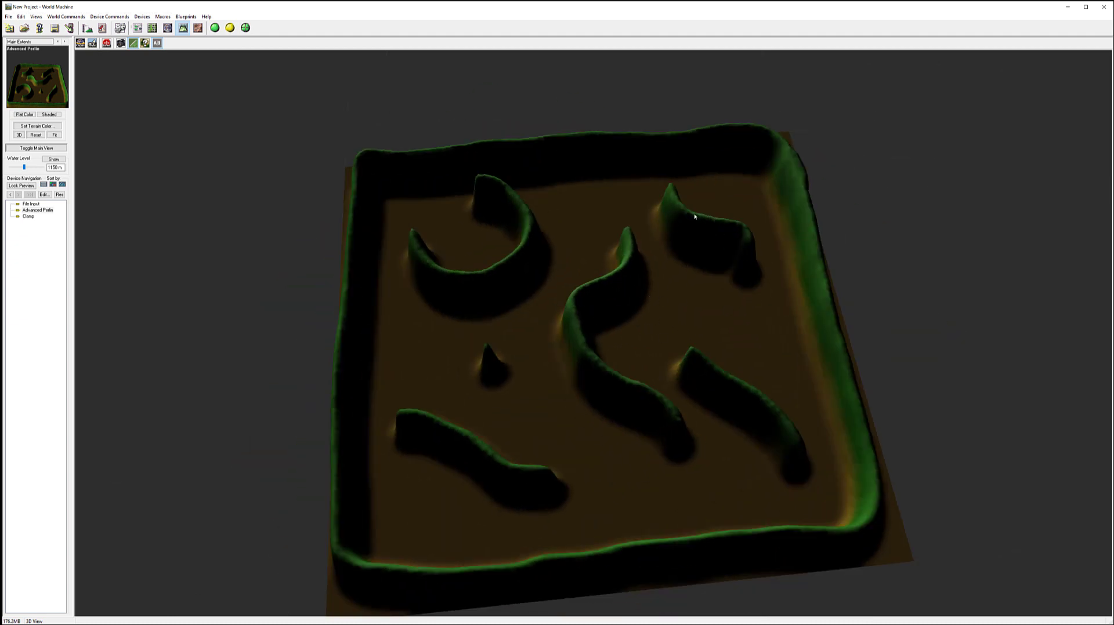
pyautogui.click(138, 28)
# - Spread Clamp and Advanced Perlin apart and insert a Blur filter between them, routing Clamp's output through it to Advanced Perlin's mask input
pyautogui.click(429, 289)
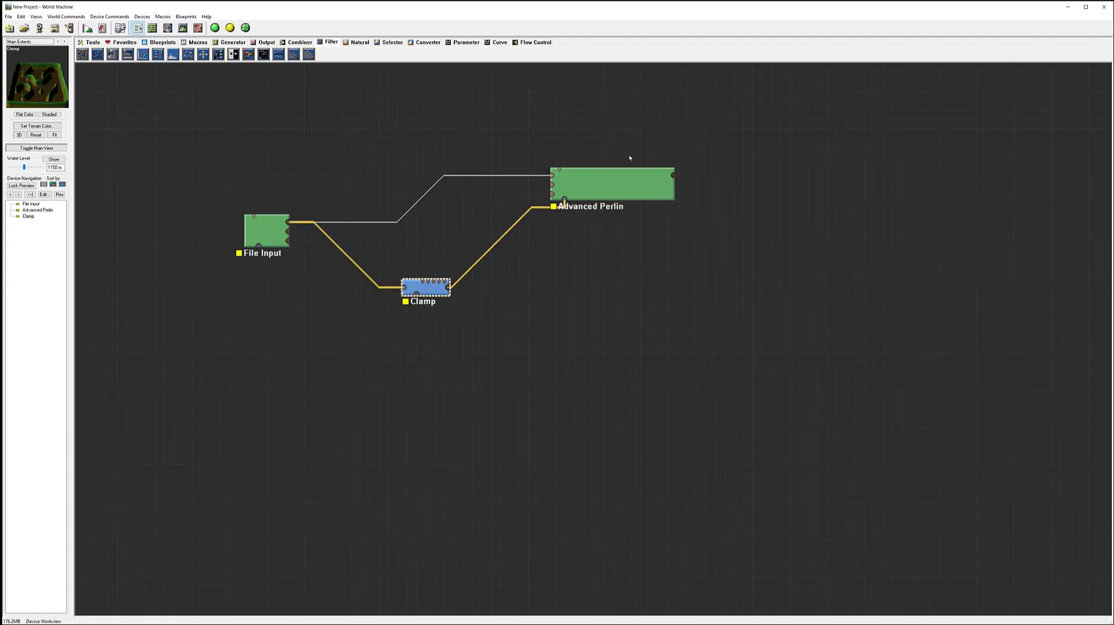
pyautogui.moveTo(580, 186); pyautogui.dragTo(608, 138)
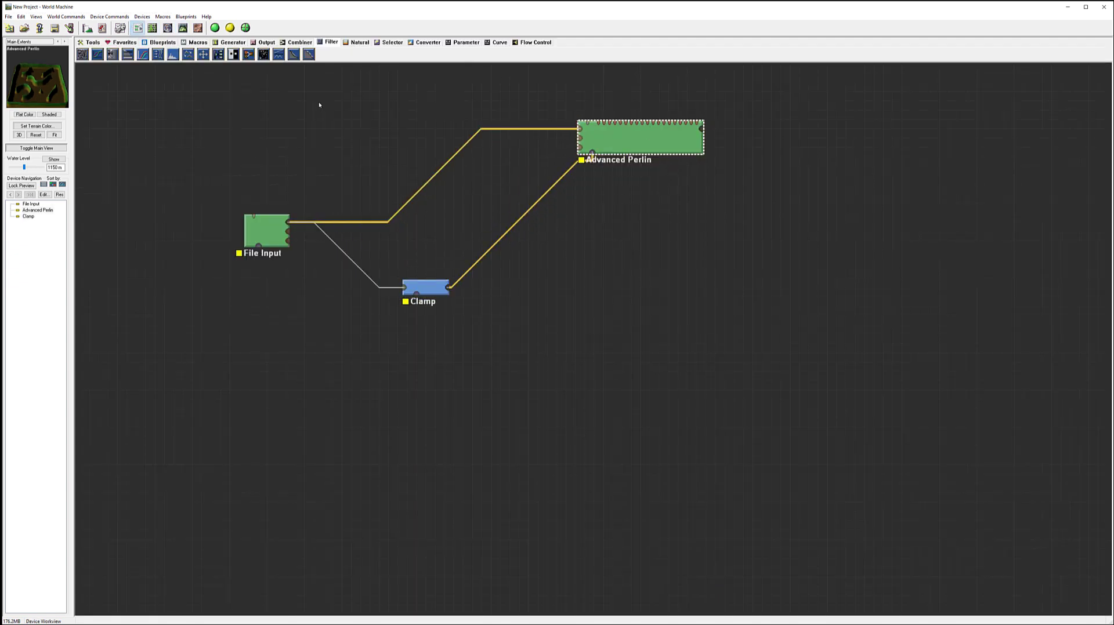
pyautogui.click(112, 54)
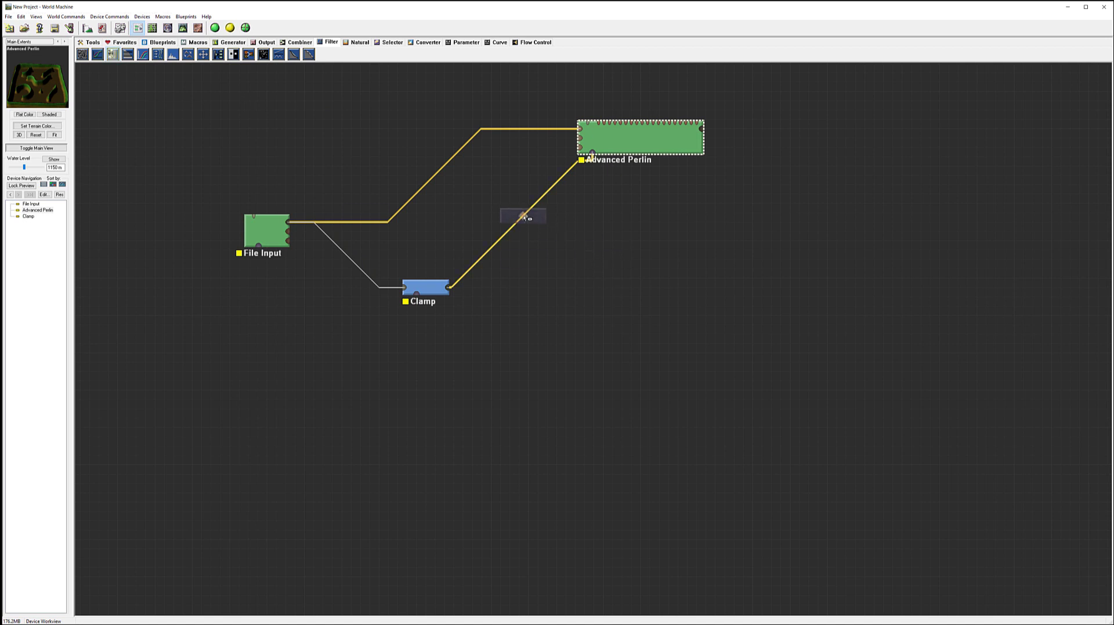
pyautogui.click(524, 217)
pyautogui.moveTo(524, 225); pyautogui.dragTo(567, 250)
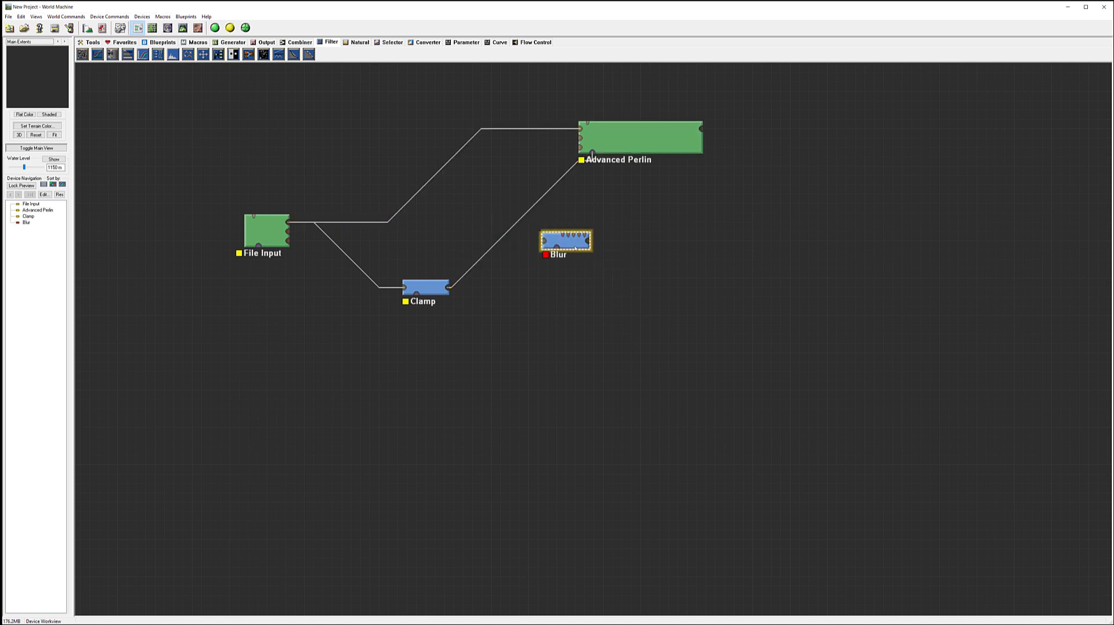
pyautogui.moveTo(451, 288); pyautogui.dragTo(592, 154)
# - Set the Blur radius to 648.639 m
pyautogui.doubleClick(574, 243)
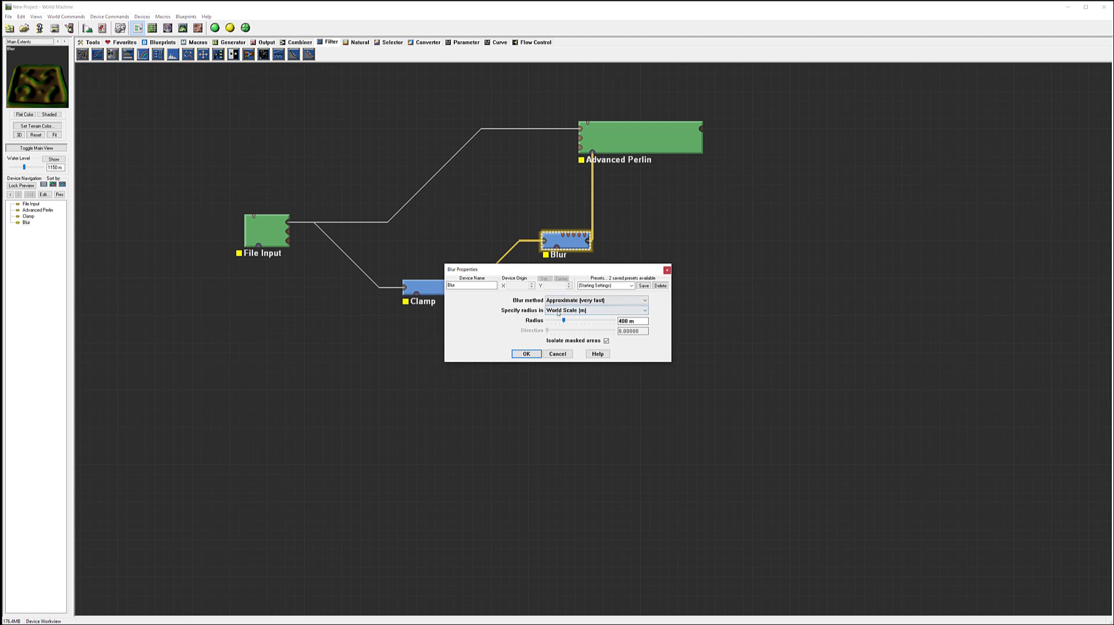
pyautogui.moveTo(563, 320); pyautogui.dragTo(567, 323)
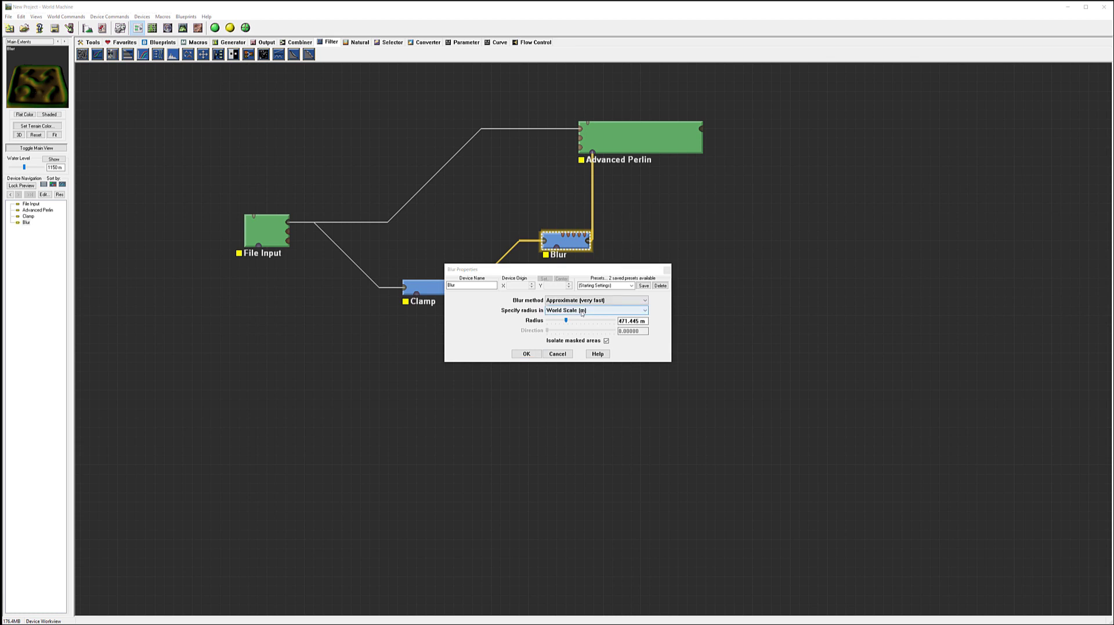
pyautogui.moveTo(566, 321); pyautogui.dragTo(570, 323)
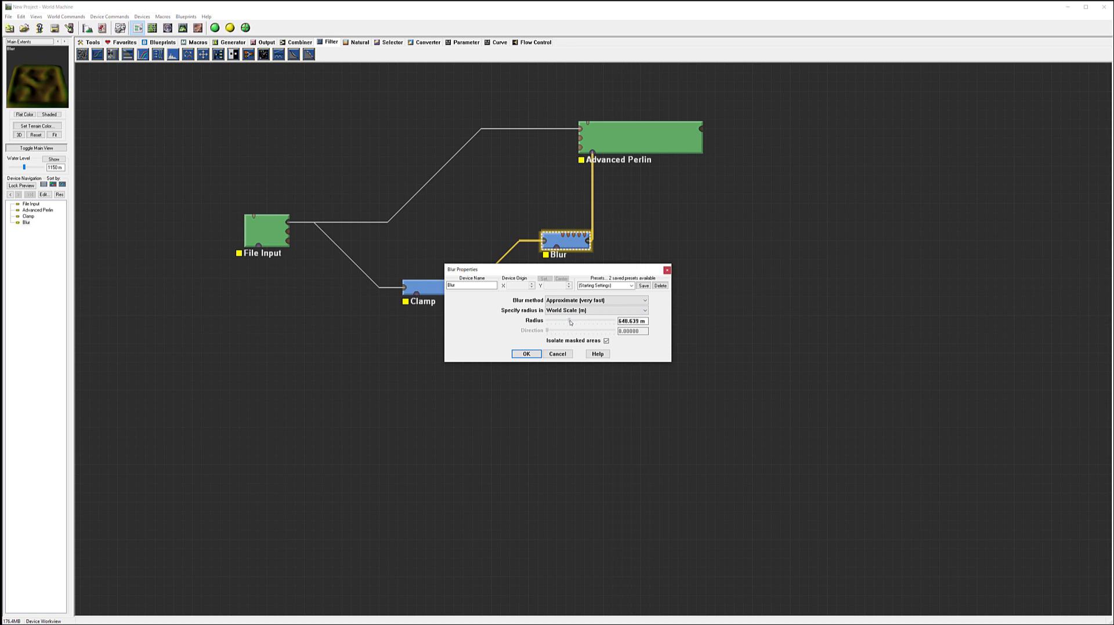
pyautogui.click(524, 355)
# - Raise the Clamp's upper height limit to 1732.5 m
pyautogui.doubleClick(421, 289)
pyautogui.moveTo(545, 310); pyautogui.dragTo(547, 293)
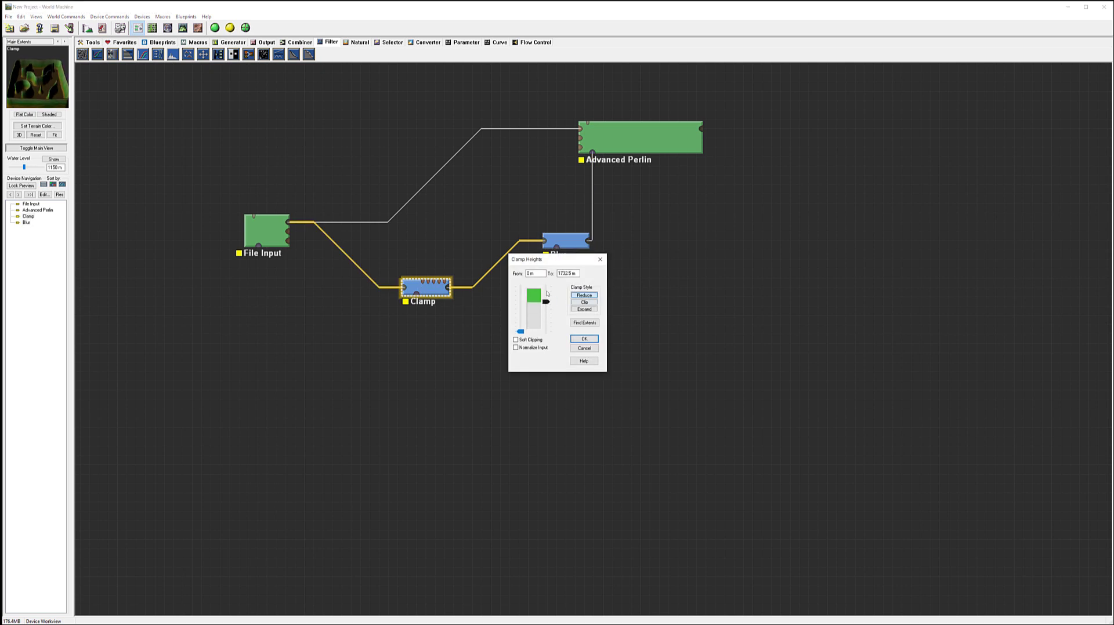
pyautogui.click(583, 339)
# - Temporarily lock the preview on Blur while raising the Clamp's upper height limit to 2205 m
pyautogui.click(570, 245)
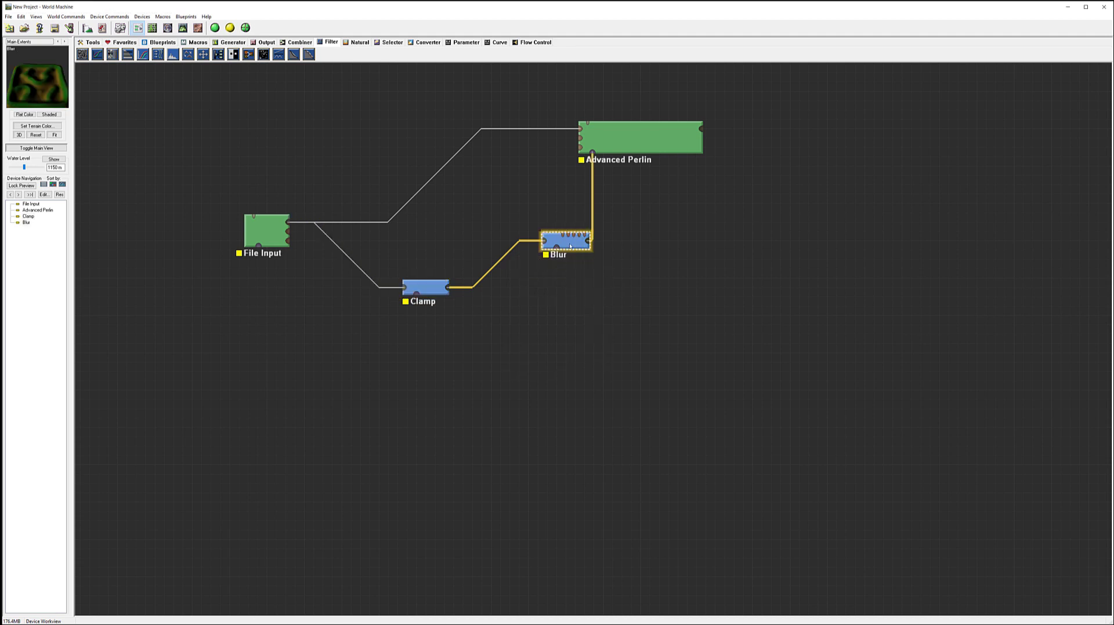
pyautogui.rightClick(571, 246)
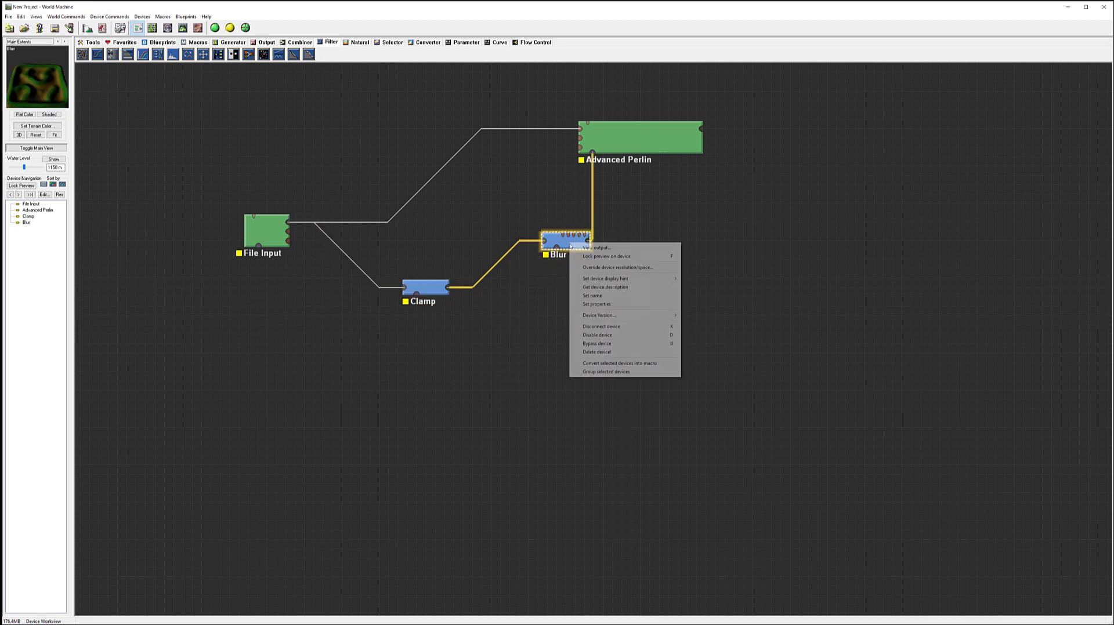
pyautogui.click(620, 256)
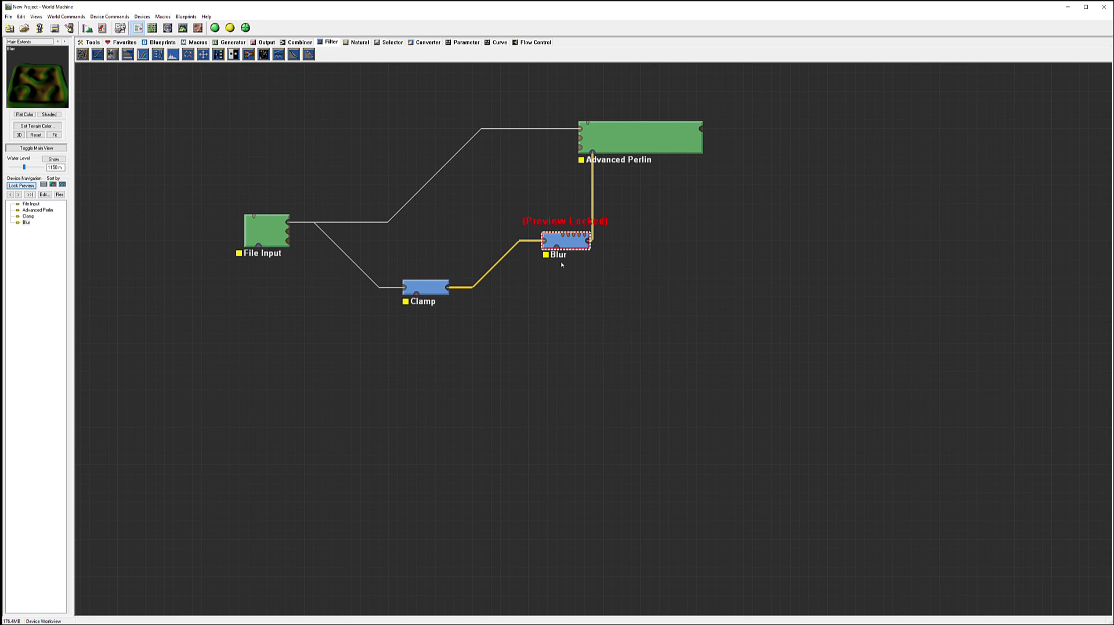
pyautogui.doubleClick(429, 290)
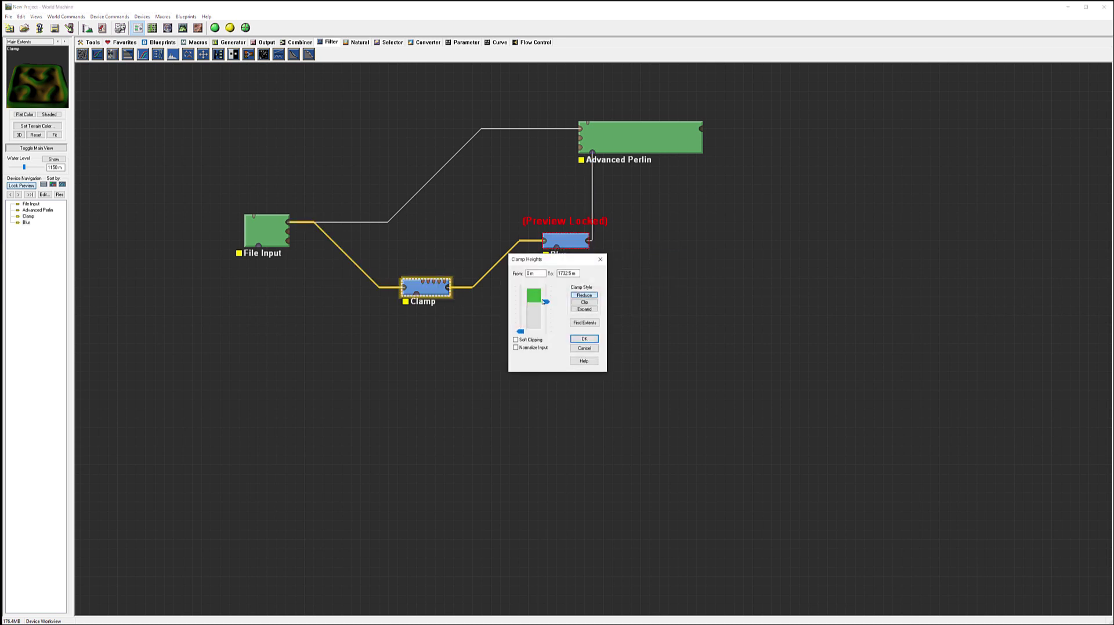
pyautogui.moveTo(544, 302)
pyautogui.mouseDown()
pyautogui.moveTo(544, 289)
pyautogui.moveTo(543, 325)
pyautogui.moveTo(533, 299)
pyautogui.mouseUp()
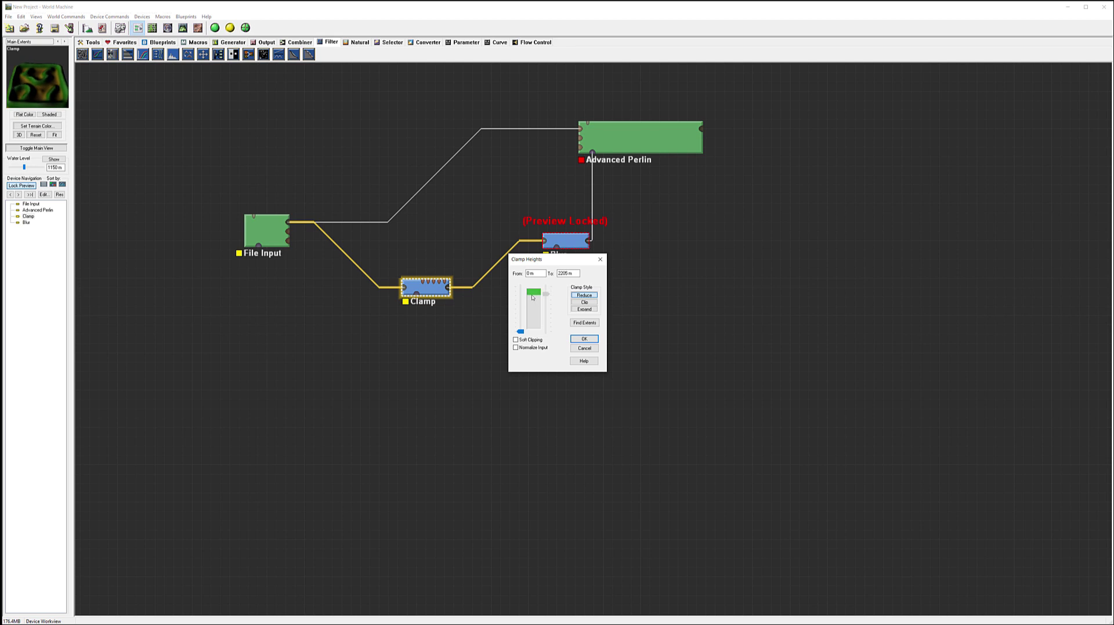
pyautogui.click(585, 340)
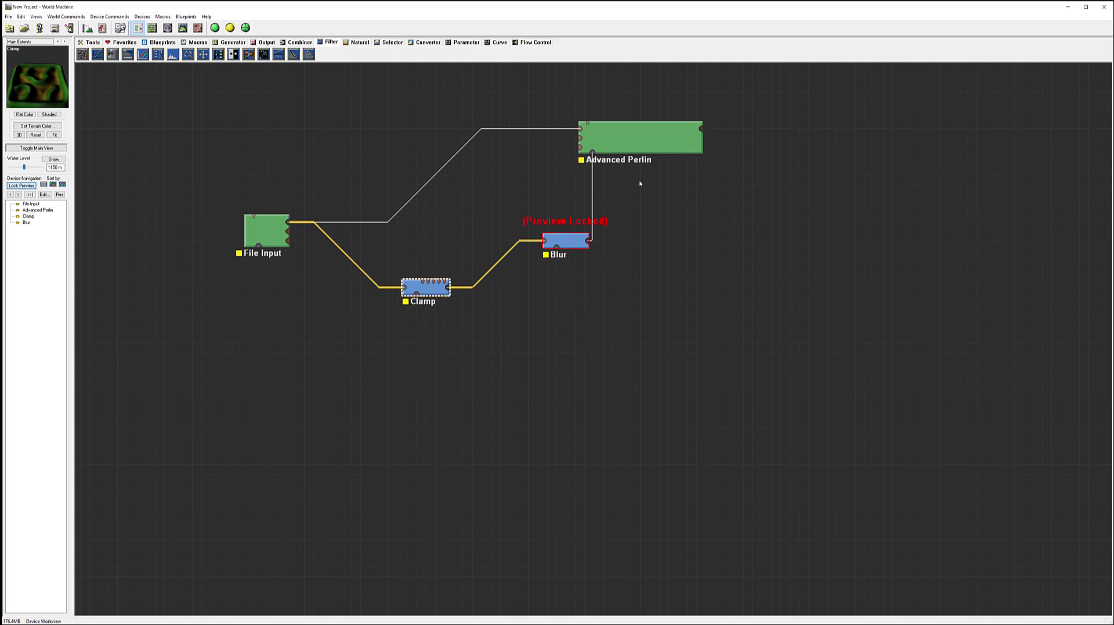
pyautogui.rightClick(555, 253)
pyautogui.click(643, 255)
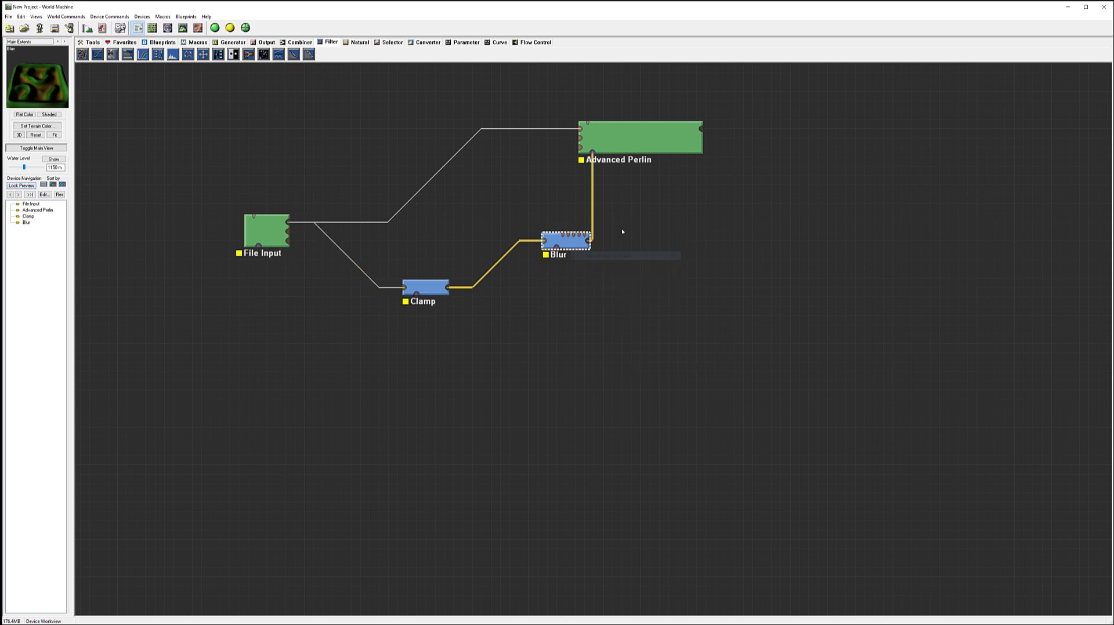
# - Inspect the blurred-mask Advanced Perlin terrain in the 3D view from several angles
pyautogui.click(640, 148)
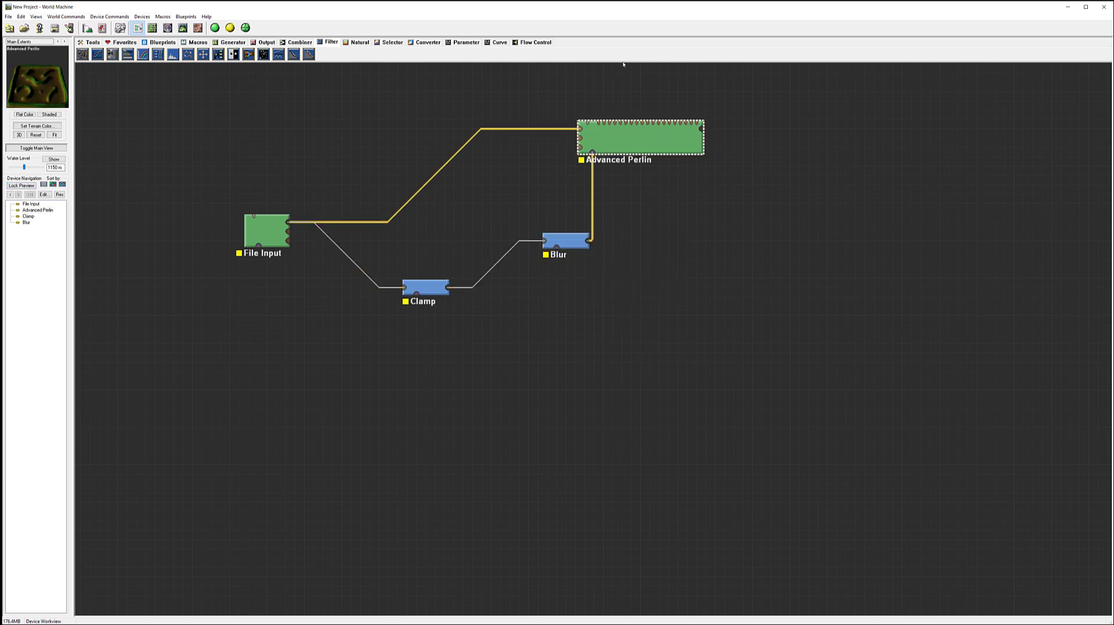
pyautogui.click(183, 28)
pyautogui.moveTo(719, 319); pyautogui.dragTo(614, 326)
pyautogui.moveTo(378, 202)
pyautogui.mouseDown()
pyautogui.moveTo(575, 298)
pyautogui.moveTo(534, 308)
pyautogui.moveTo(108, 99)
pyautogui.moveTo(54, 86)
pyautogui.mouseUp()
pyautogui.moveTo(465, 314); pyautogui.dragTo(339, 280)
pyautogui.moveTo(598, 301); pyautogui.dragTo(695, 335)
pyautogui.moveTo(534, 369)
pyautogui.mouseDown()
pyautogui.moveTo(589, 320)
pyautogui.moveTo(511, 296)
pyautogui.moveTo(535, 347)
pyautogui.mouseUp()
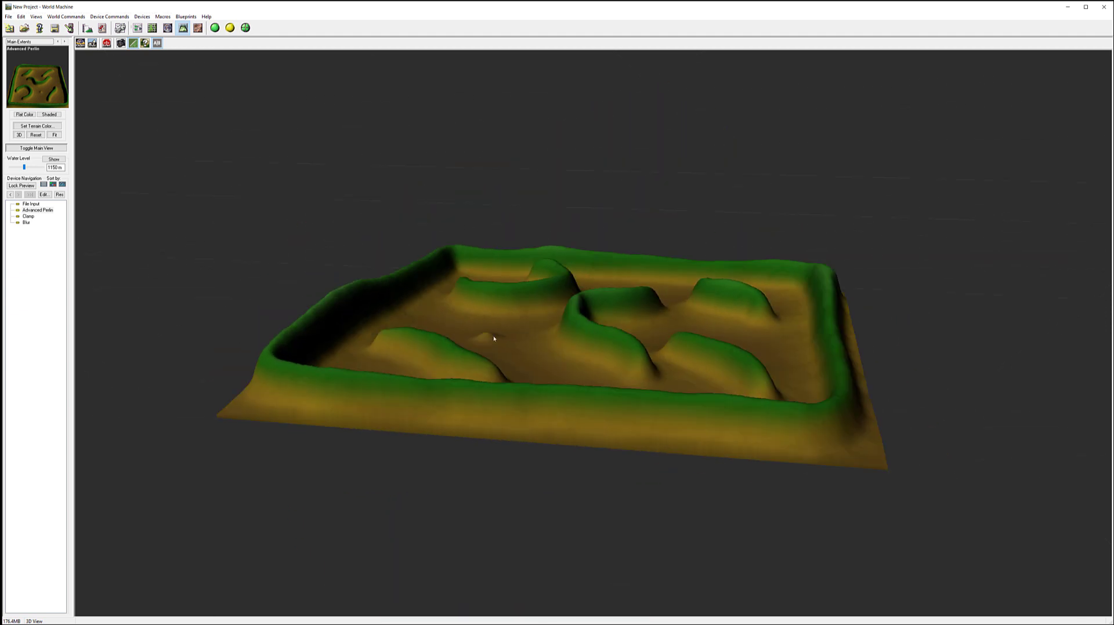
pyautogui.moveTo(498, 338); pyautogui.dragTo(551, 363)
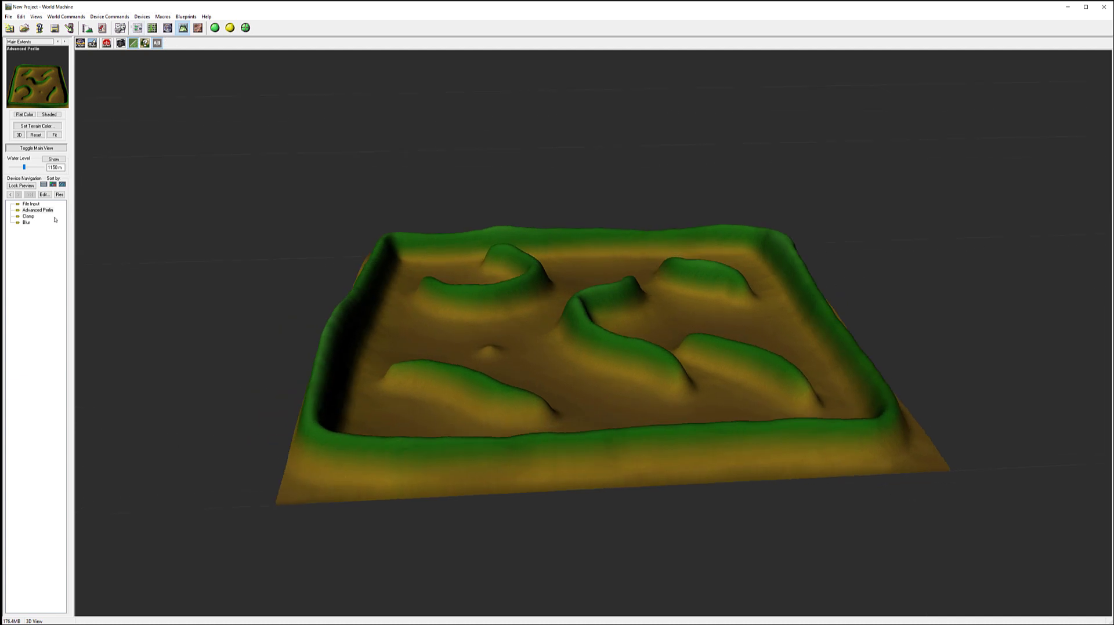
# - Set the Clamp's upper height limit to 2441.25 m and check the Advanced Perlin terrain in the 3D view
pyautogui.click(30, 217)
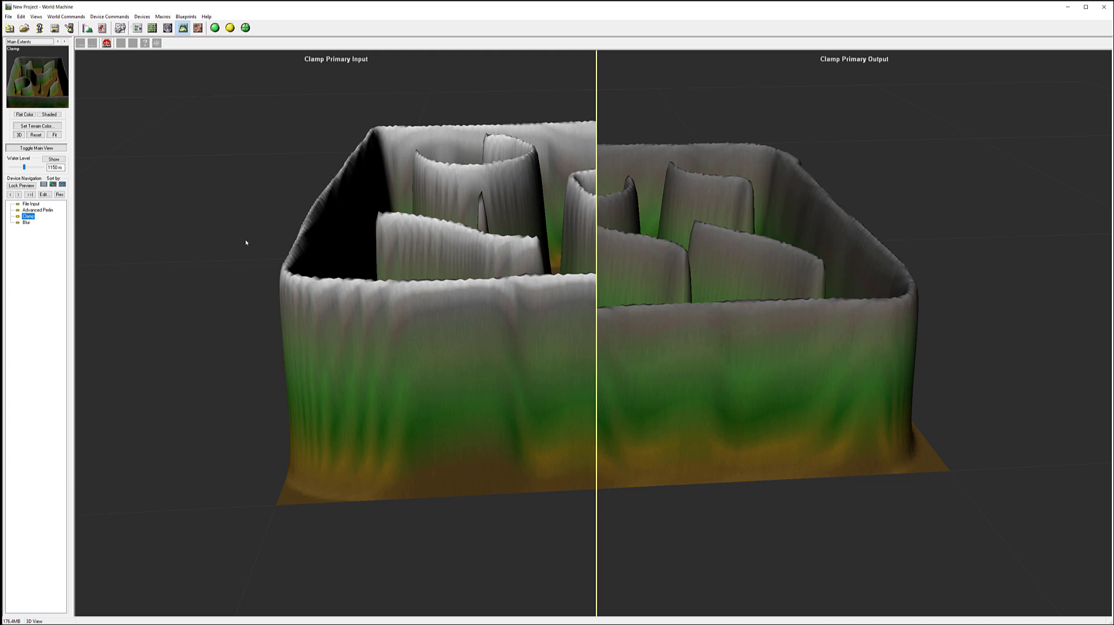
pyautogui.press('Return')
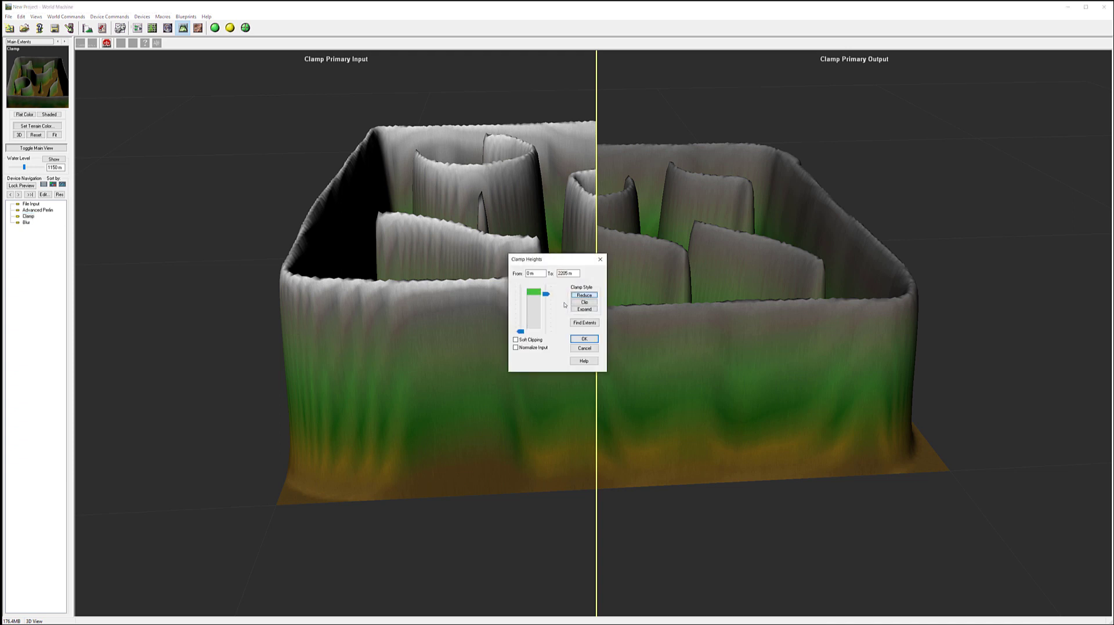
pyautogui.moveTo(546, 296); pyautogui.dragTo(547, 292)
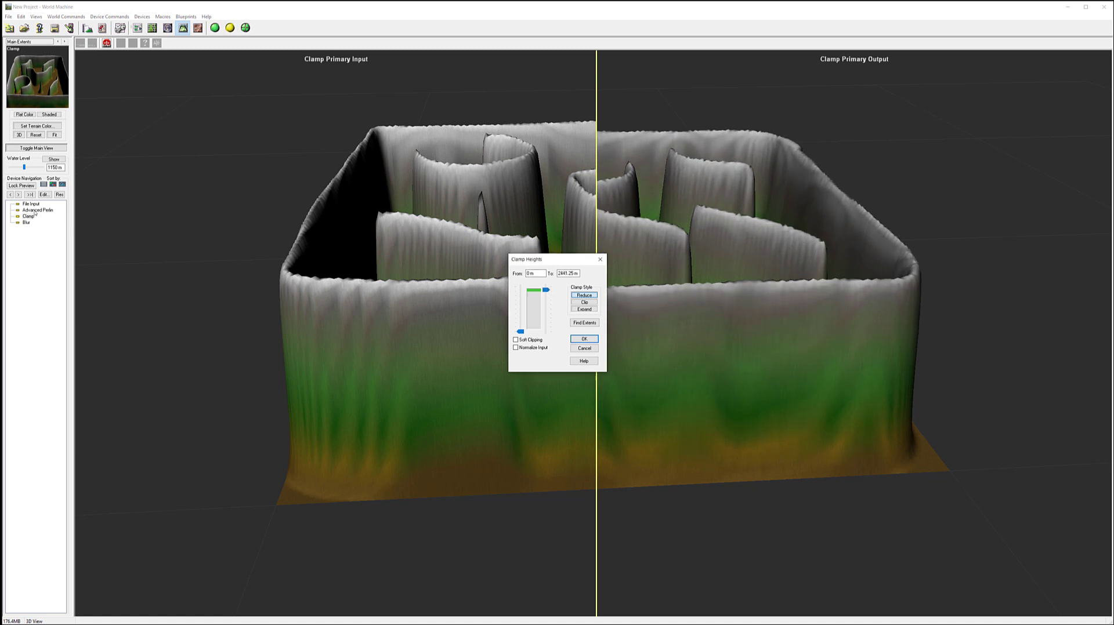
pyautogui.click(584, 339)
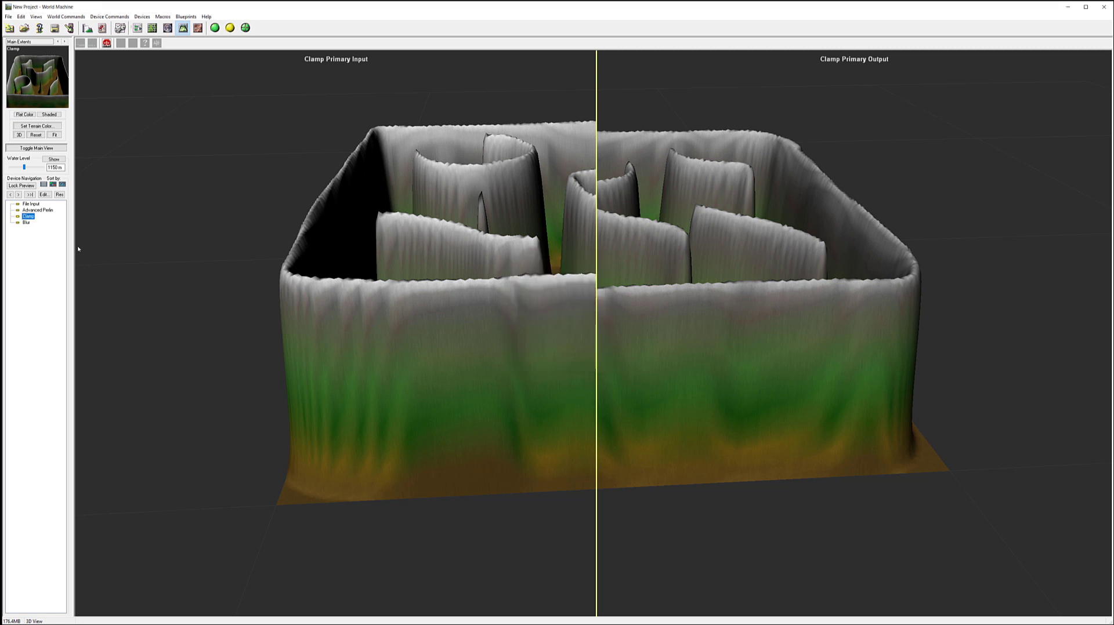
pyautogui.click(41, 210)
pyautogui.moveTo(660, 319); pyautogui.dragTo(585, 315)
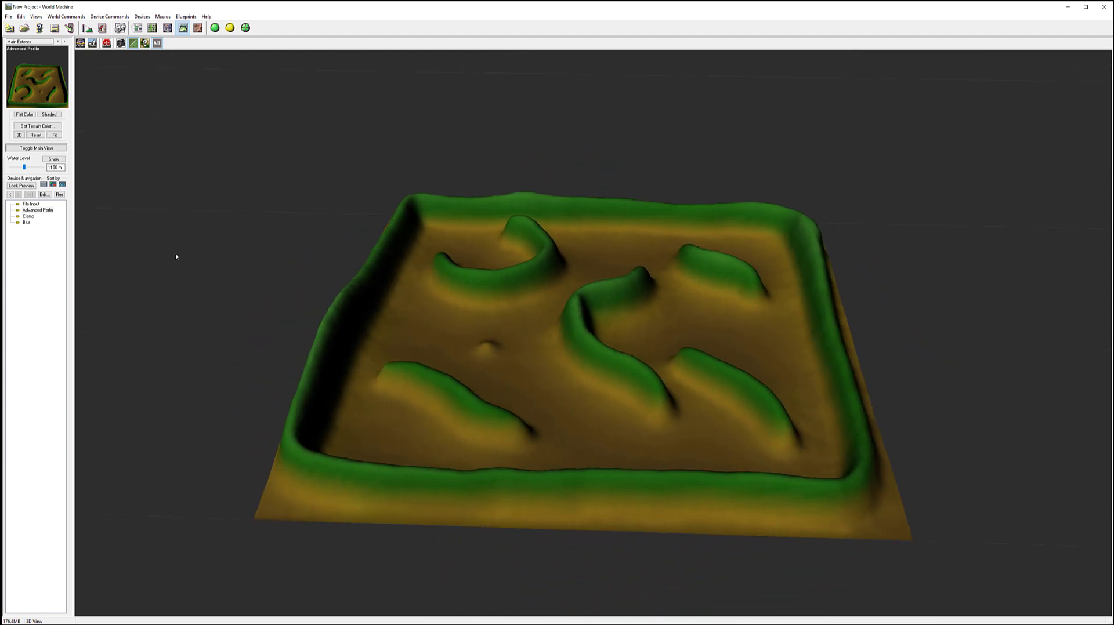
pyautogui.click(37, 211)
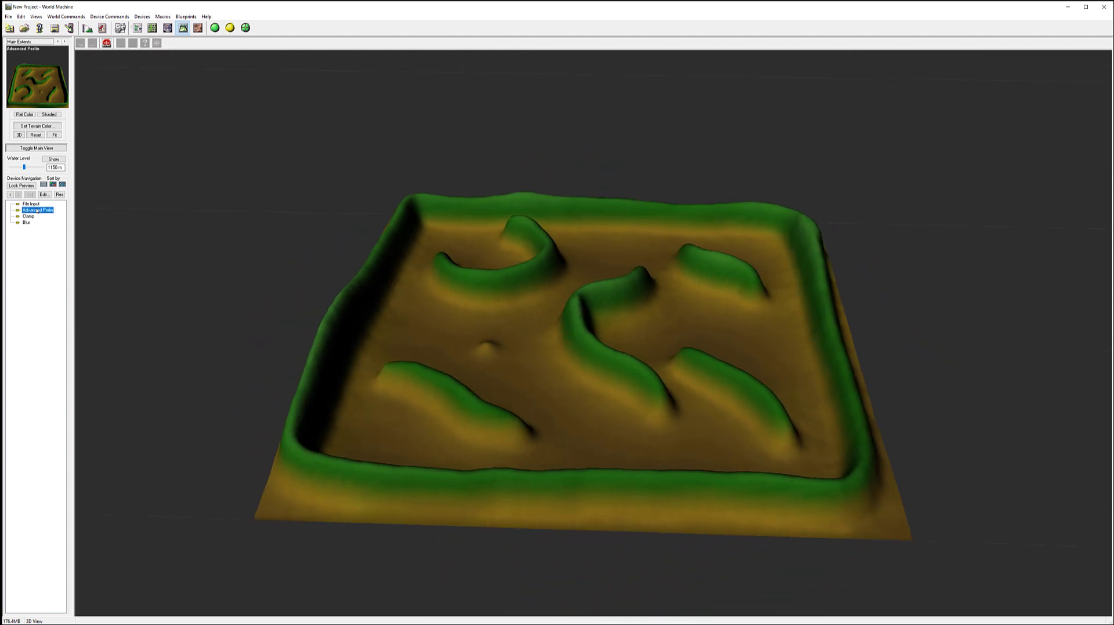
# - Reduce the Blur radius to 471.445 m while viewing its input and output in 3D
pyautogui.click(26, 222)
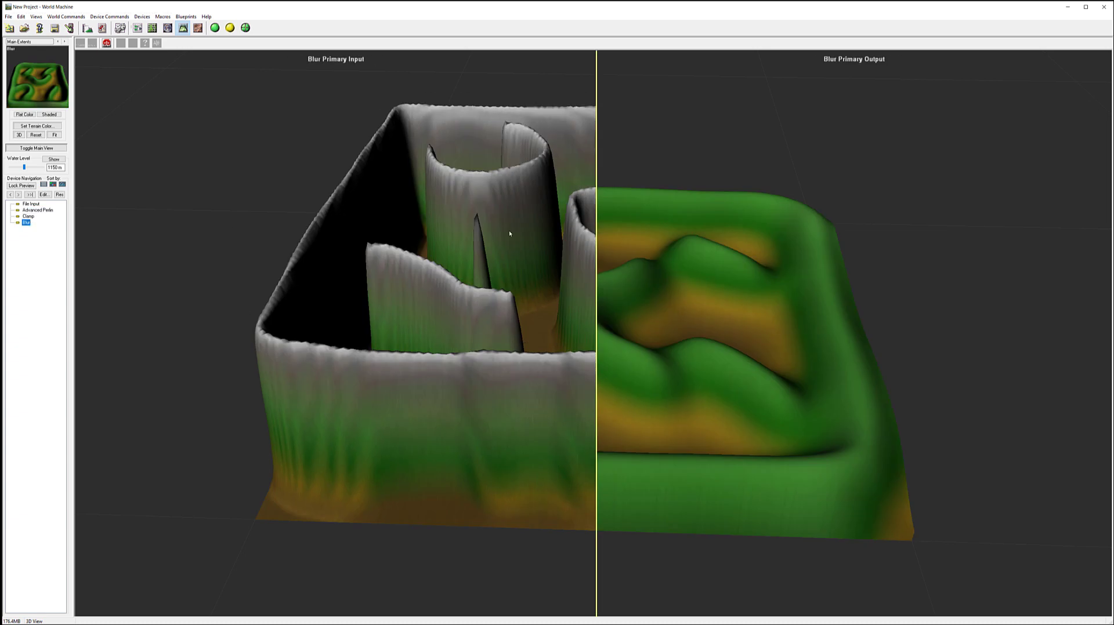
pyautogui.doubleClick(27, 223)
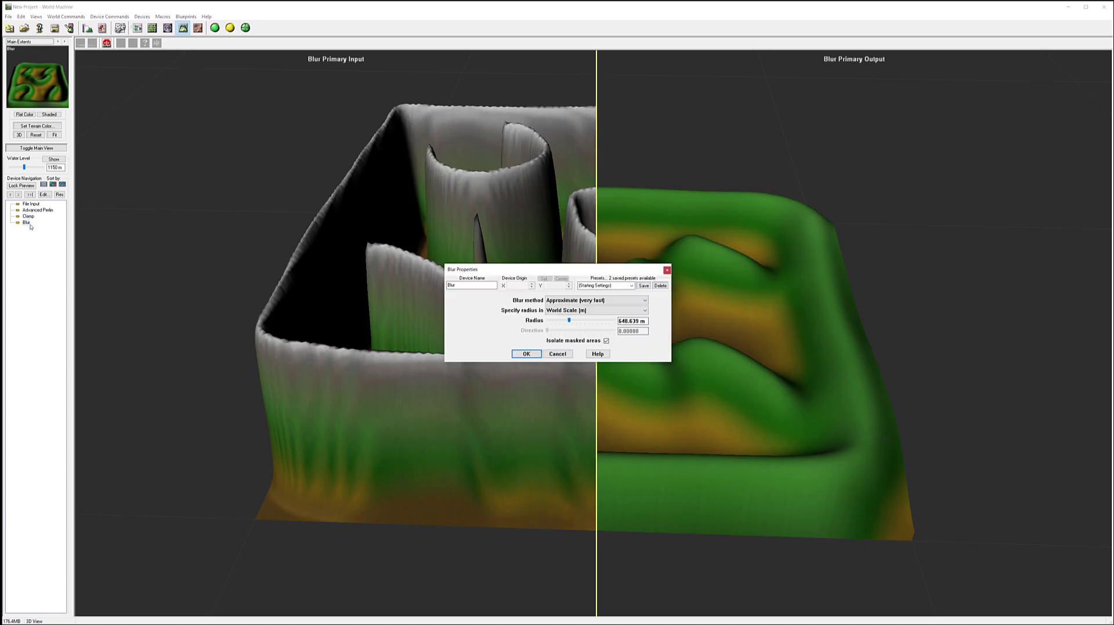
pyautogui.moveTo(574, 322); pyautogui.dragTo(567, 321)
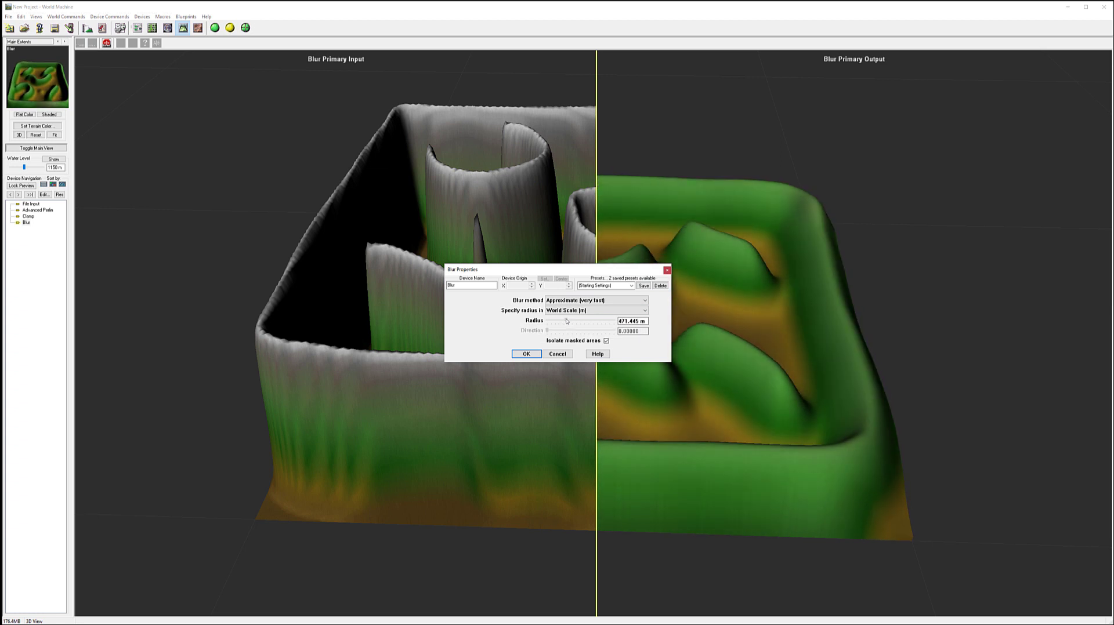
pyautogui.click(527, 354)
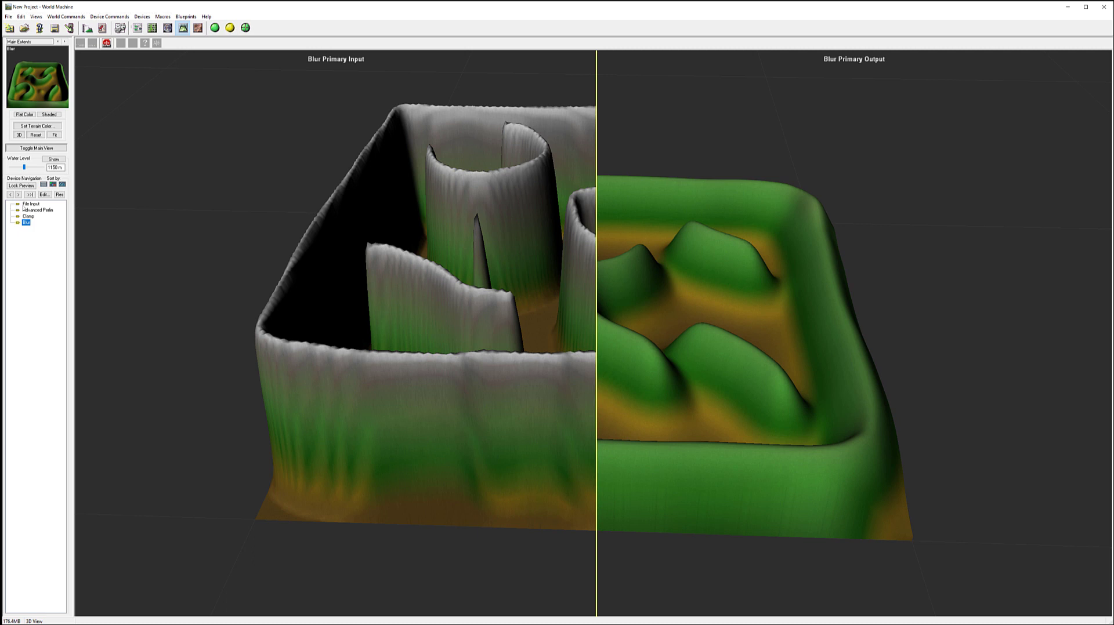
# - Rearrange the devices in the workview, lining Clamp and Blur up in a row below File Input and Advanced Perlin
pyautogui.click(137, 28)
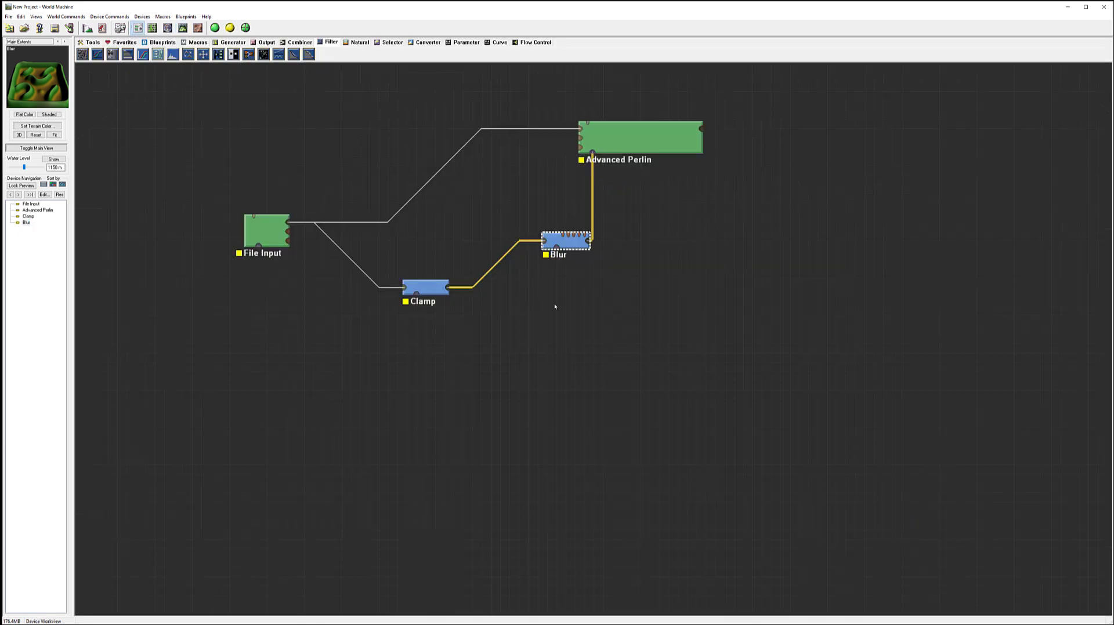
pyautogui.moveTo(427, 287); pyautogui.dragTo(390, 316)
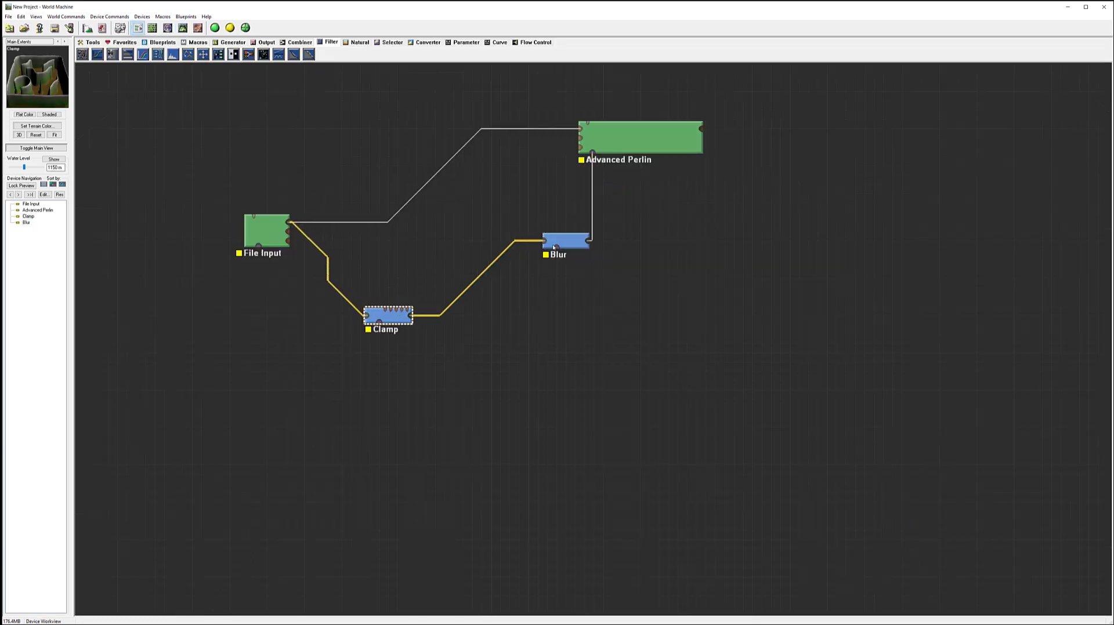
pyautogui.moveTo(589, 242); pyautogui.dragTo(589, 288)
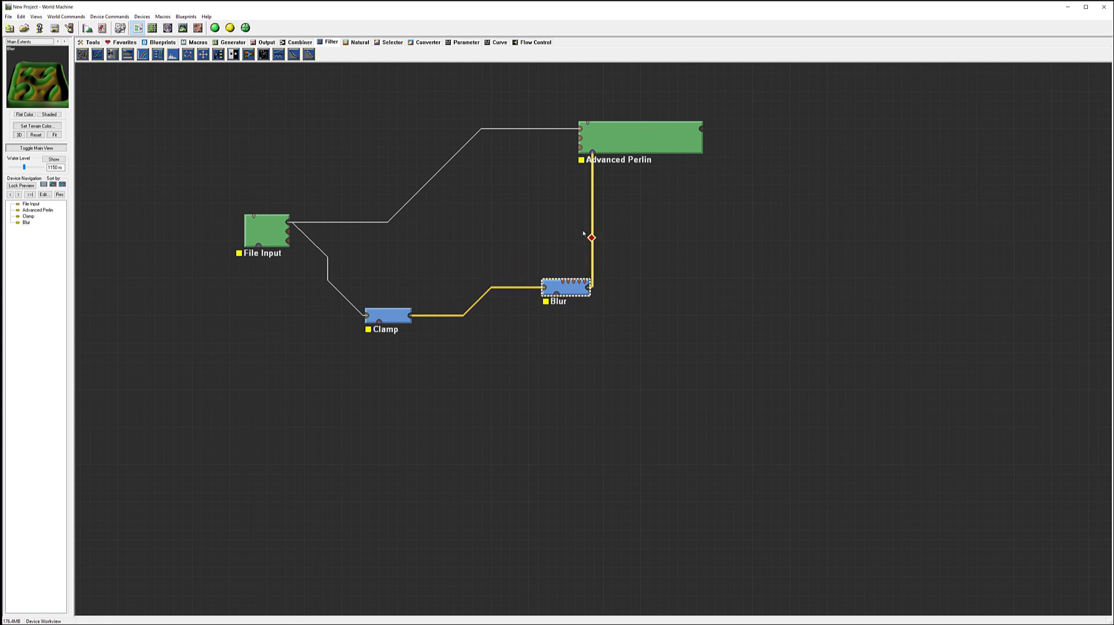
pyautogui.moveTo(387, 315); pyautogui.dragTo(397, 305)
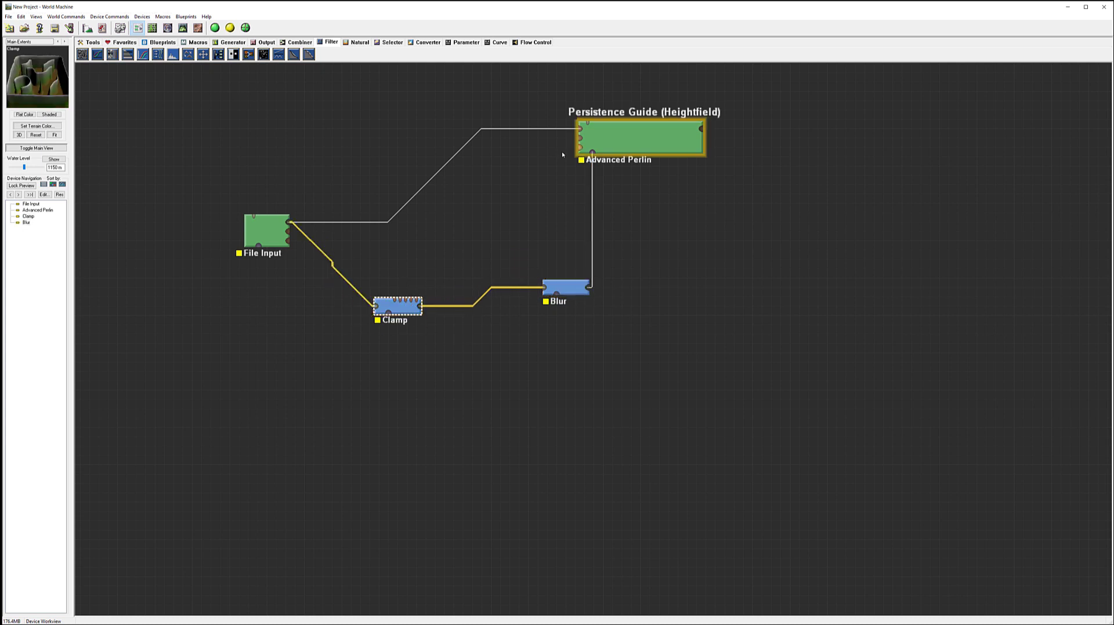
pyautogui.moveTo(629, 132); pyautogui.dragTo(667, 133)
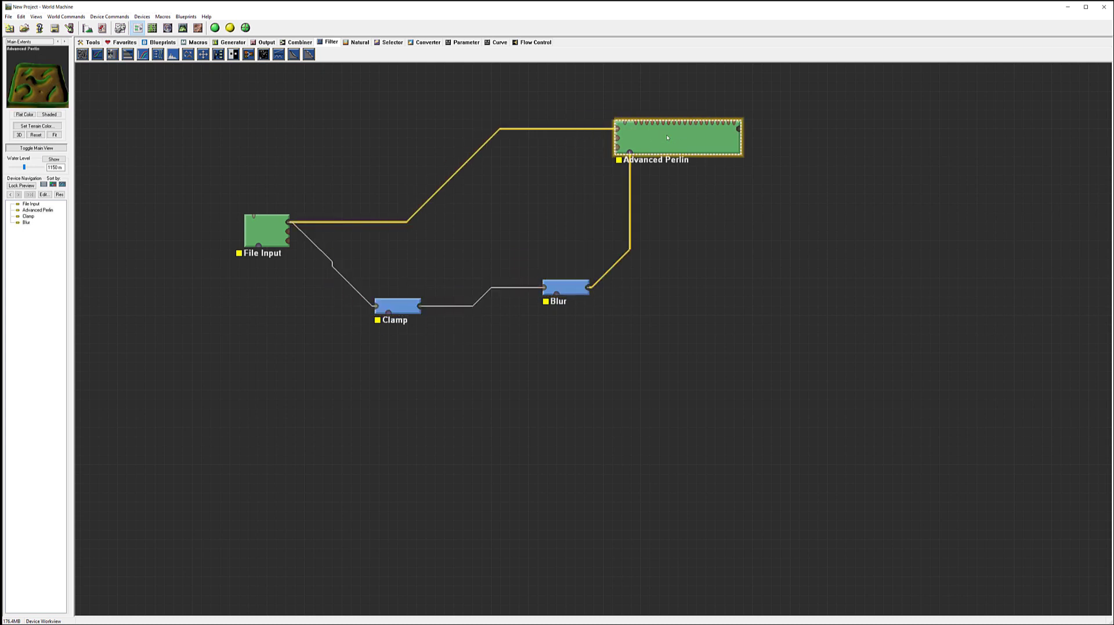
pyautogui.moveTo(265, 229); pyautogui.dragTo(255, 211)
pyautogui.moveTo(585, 281); pyautogui.dragTo(567, 300)
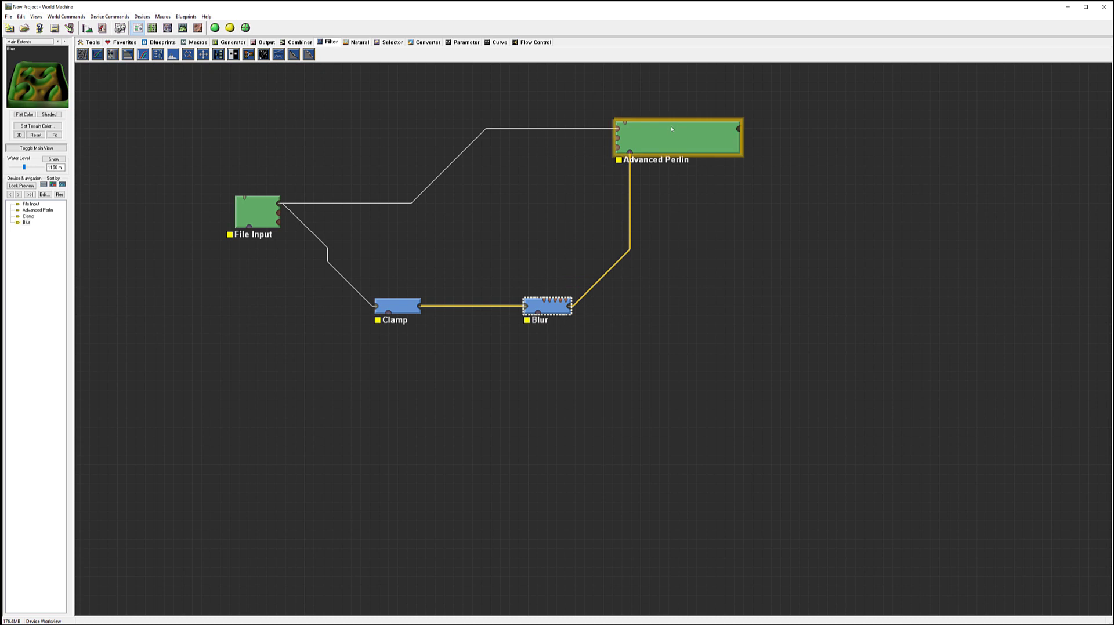